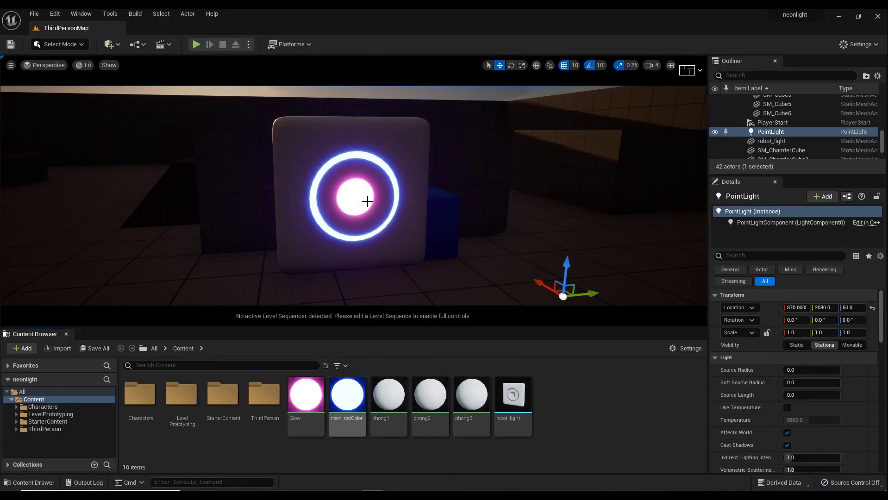
- Play-test the level to view the glowing robot light in the scene, and end the play session
{"action": "key", "text": "alt+p"}
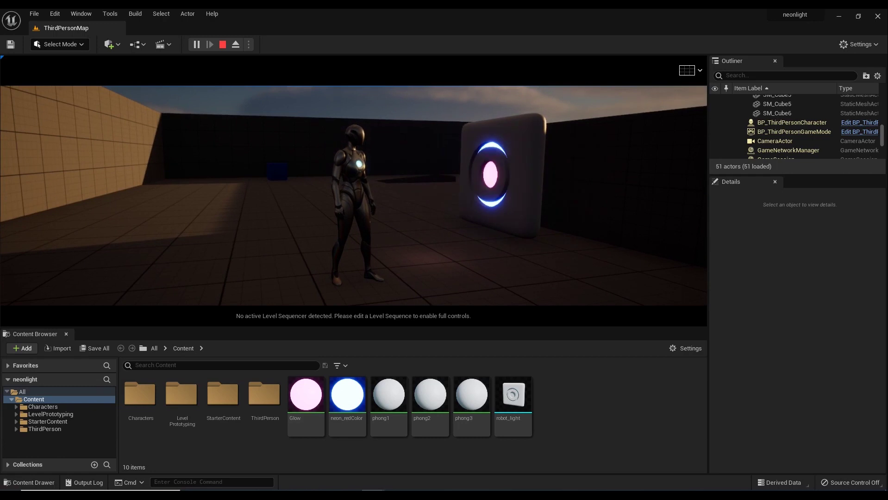
{"action": "key", "text": "w"}
{"action": "key", "text": "Escape"}
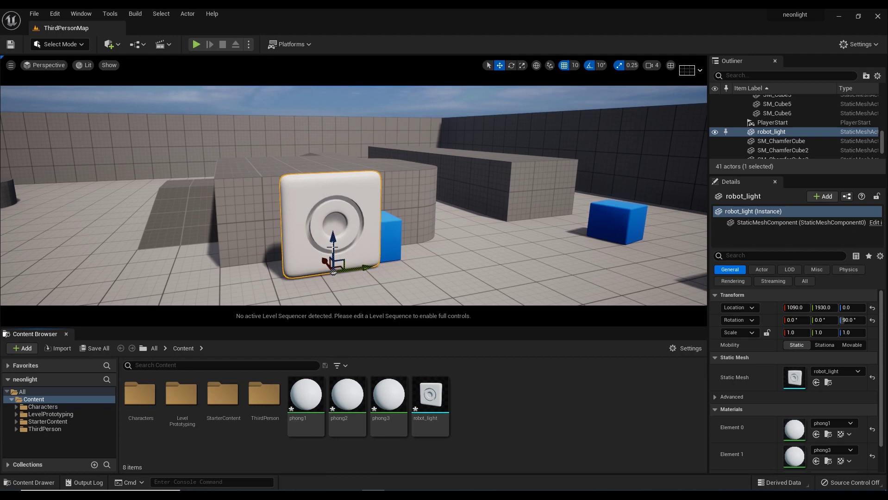
- Create a new material named Glow in the Content folder and open it for editing
{"action": "right_click", "coordinate": [475, 397]}
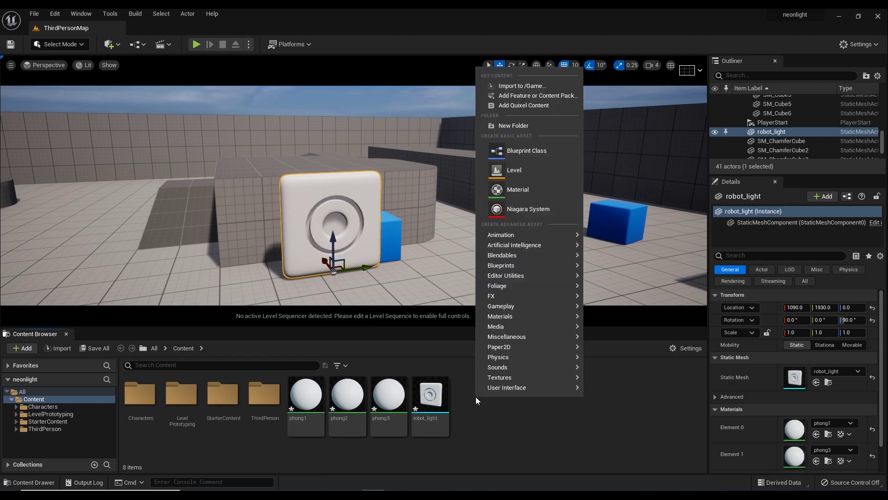
{"action": "left_click", "coordinate": [509, 190]}
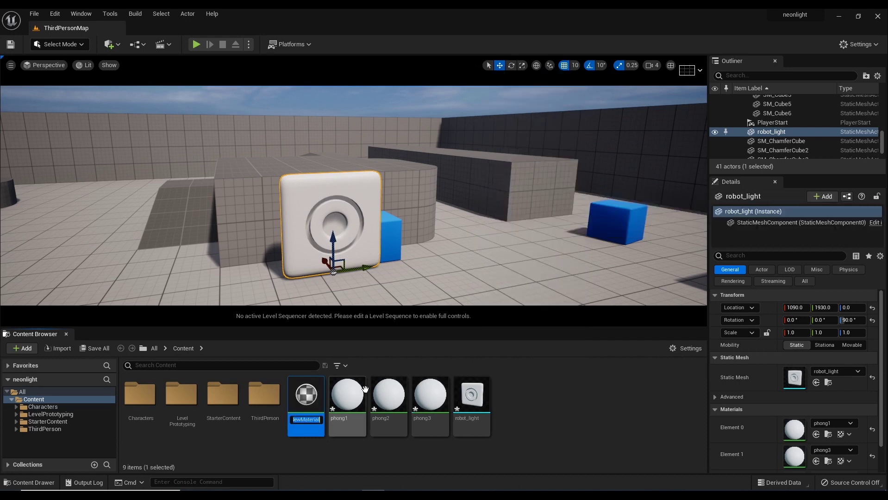
{"action": "type", "text": "Glow"}
{"action": "key", "text": "Return"}
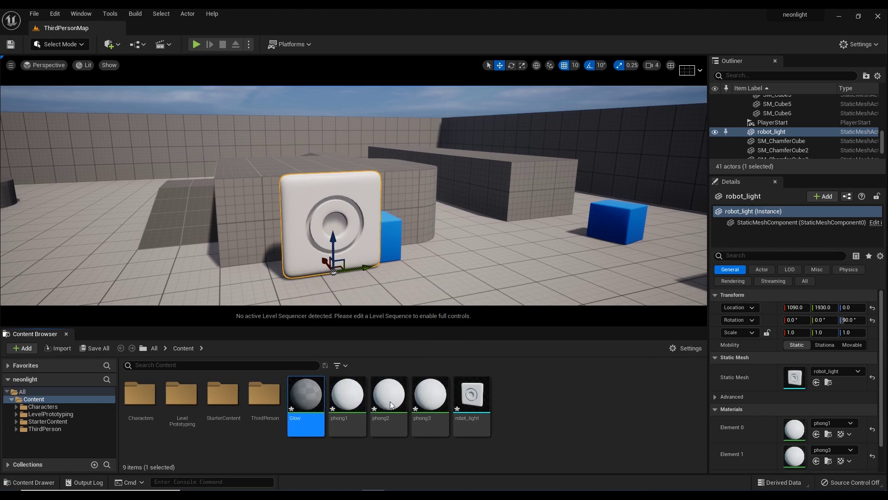
{"action": "double_click", "coordinate": [306, 397]}
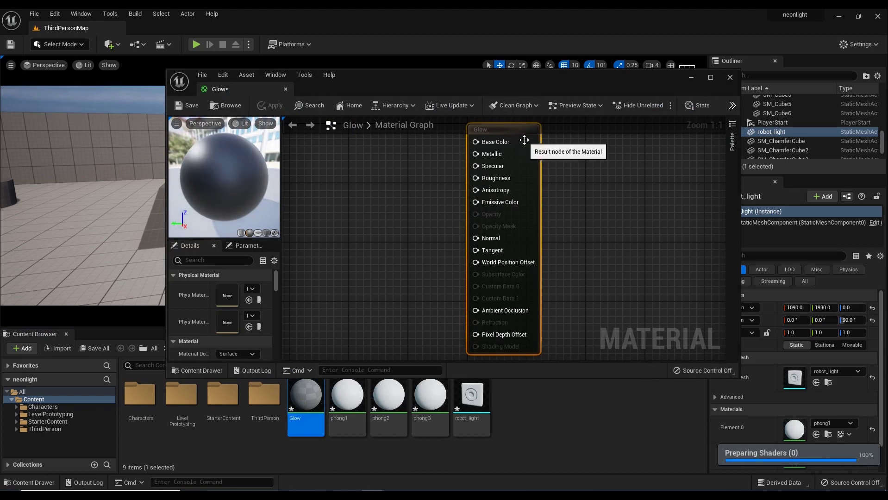
- Add a Constant3Vector node to the Glow material graph, beside the material's result node
{"action": "right_click_drag", "start_coordinate": [523, 139], "coordinate": [612, 148]}
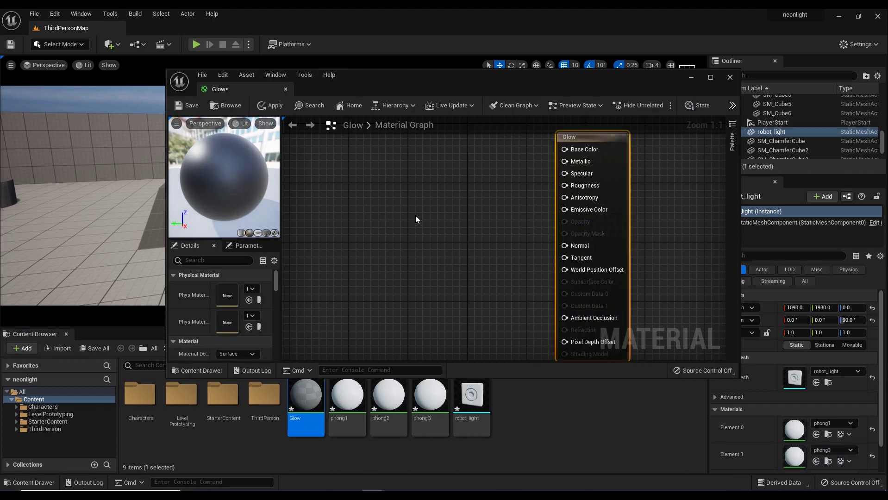
{"action": "left_click", "coordinate": [372, 192]}
{"action": "right_click", "coordinate": [393, 194]}
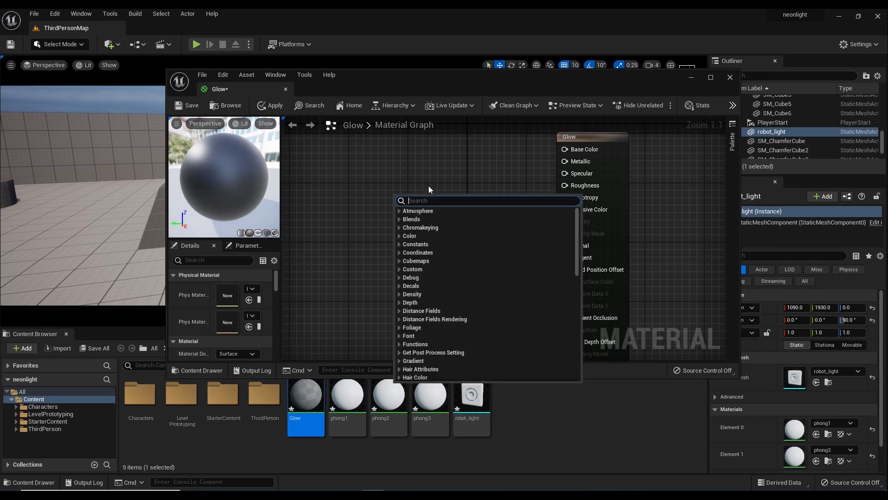
{"action": "type", "text": "cons"}
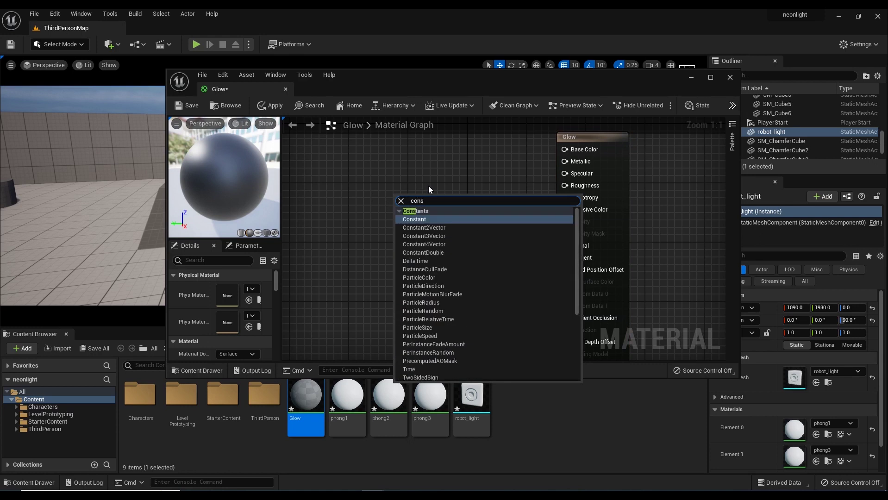
{"action": "left_click", "coordinate": [422, 236]}
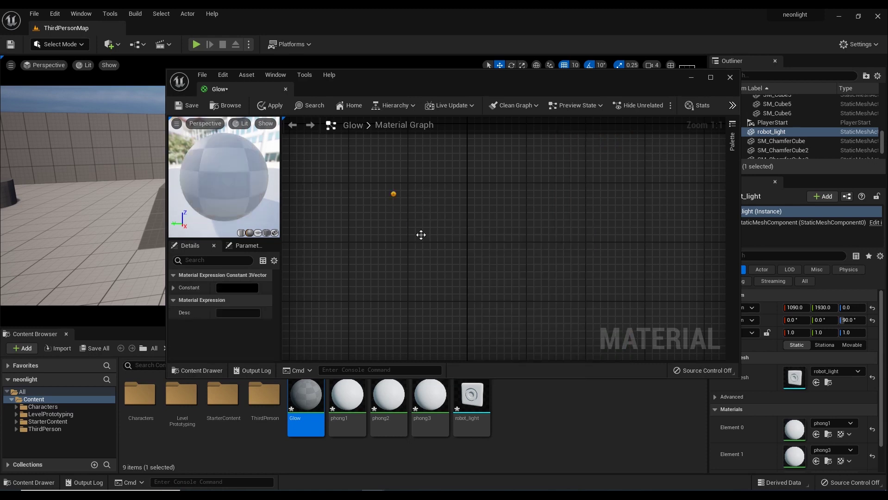
{"action": "left_click_drag", "start_coordinate": [421, 201], "coordinate": [422, 175]}
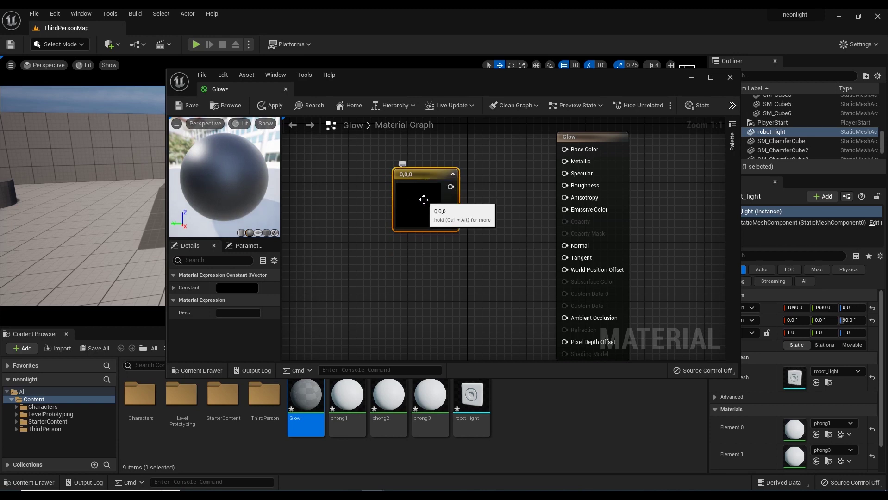
- Set the Constant3Vector colour to pink (0.922, 0.11, 0.726) and connect it to Base Color
{"action": "left_click", "coordinate": [242, 287]}
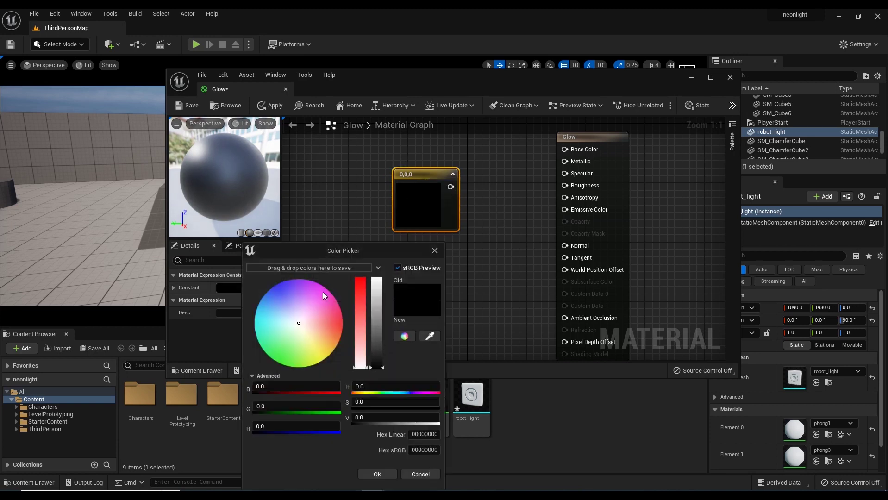
{"action": "left_click", "coordinate": [325, 296]}
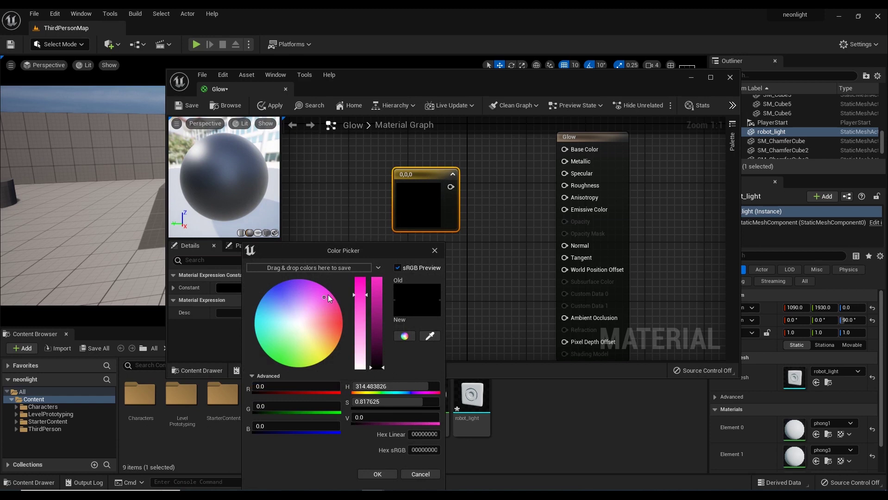
{"action": "left_click", "coordinate": [366, 288]}
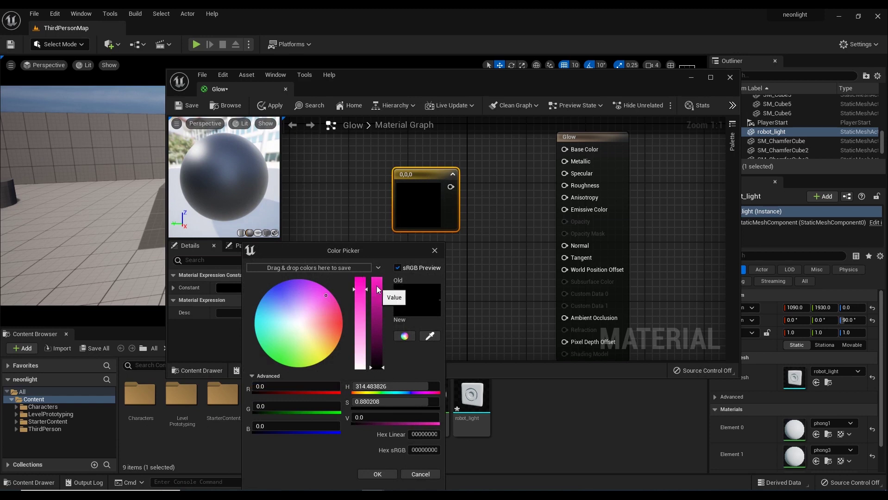
{"action": "left_click", "coordinate": [377, 288]}
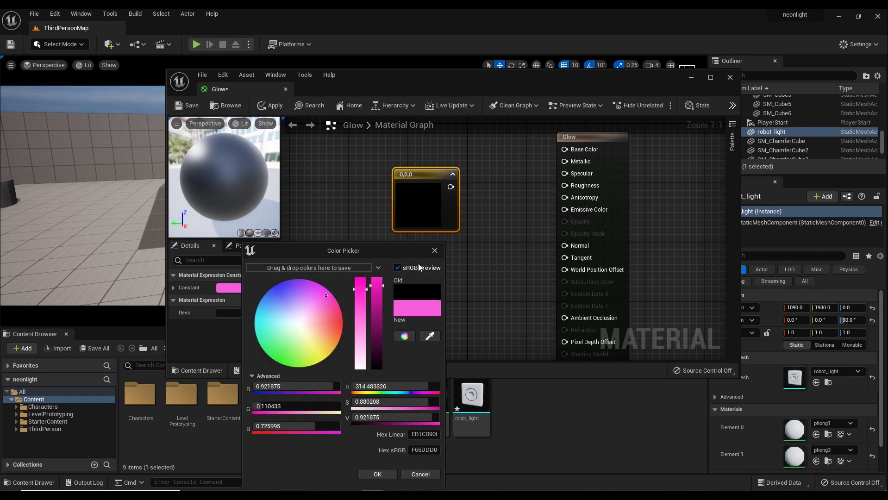
{"action": "left_click", "coordinate": [388, 474]}
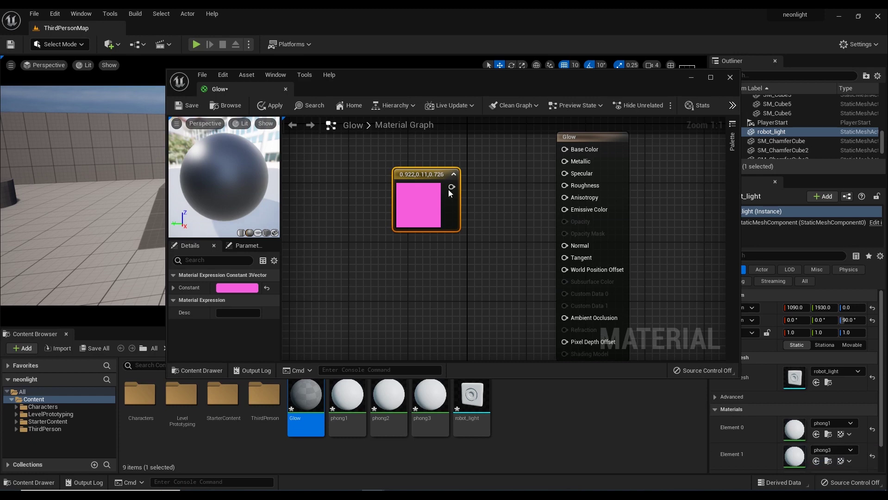
{"action": "left_click_drag", "start_coordinate": [450, 186], "coordinate": [564, 149]}
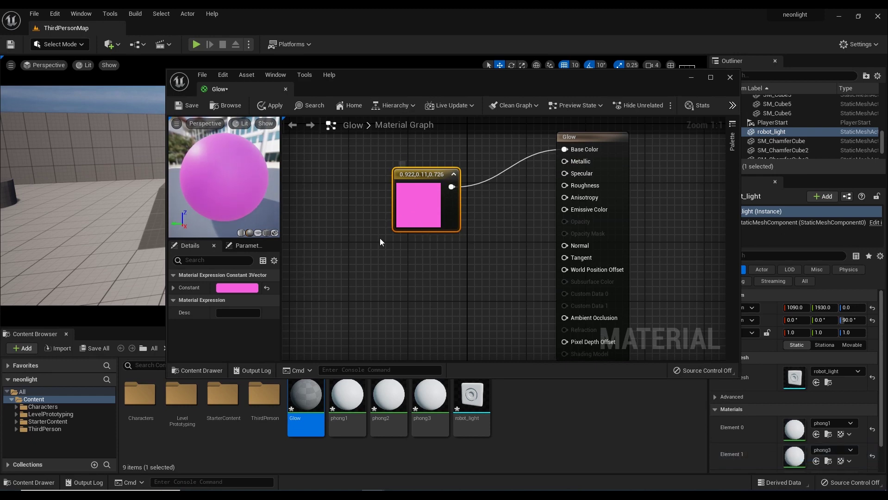
- Add a Constant node below the pink colour node in the material graph
{"action": "right_click", "coordinate": [355, 261]}
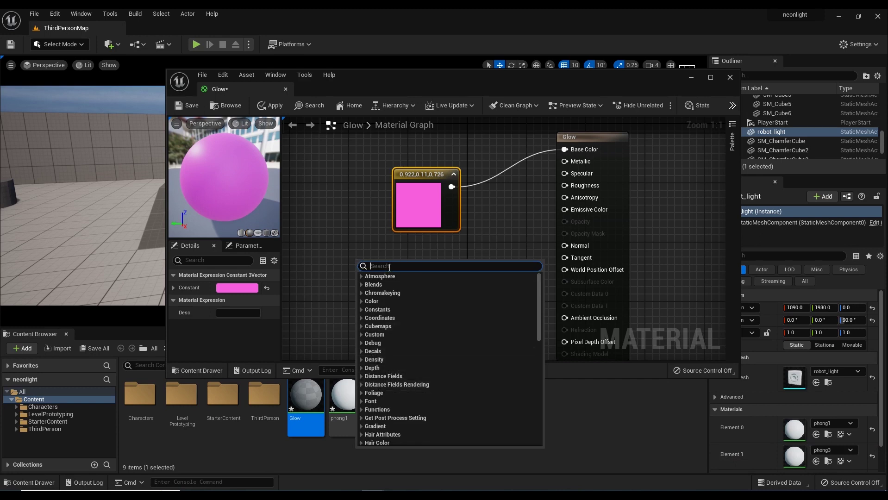
{"action": "type", "text": "con"}
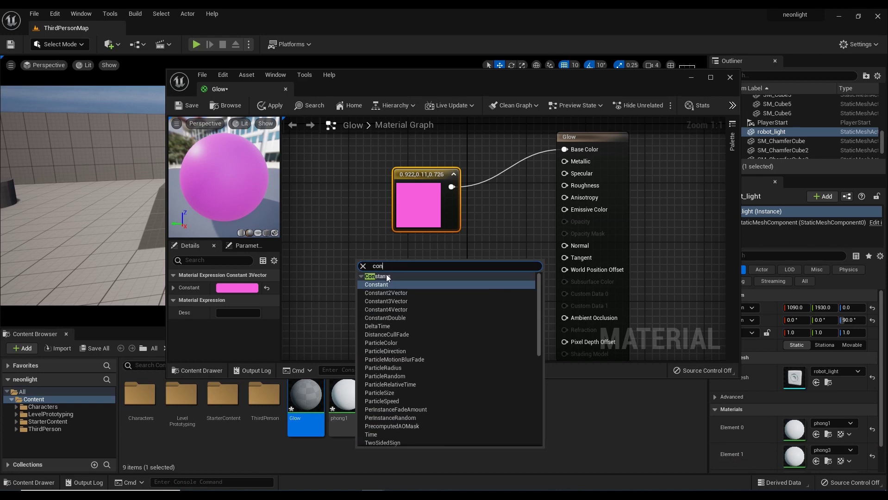
{"action": "left_click", "coordinate": [376, 285]}
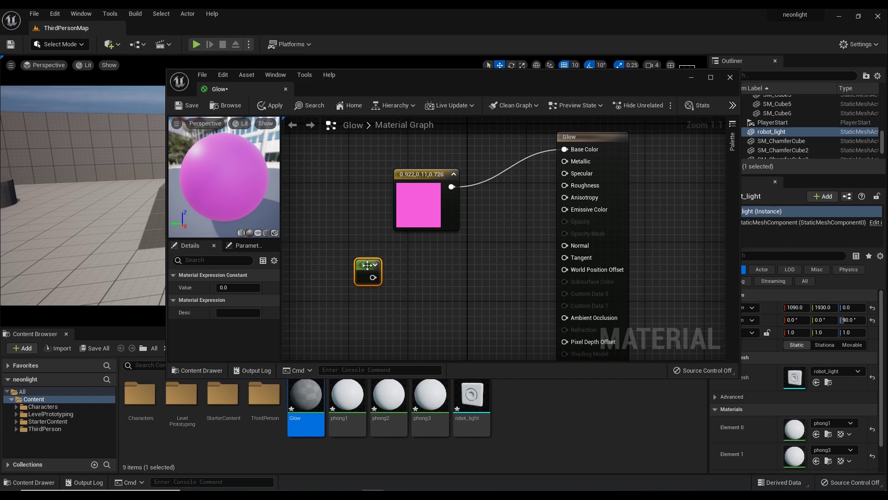
- Add a Multiply node between the Constant node and the material's result node
{"action": "left_click", "coordinate": [442, 269]}
{"action": "right_click", "coordinate": [443, 269]}
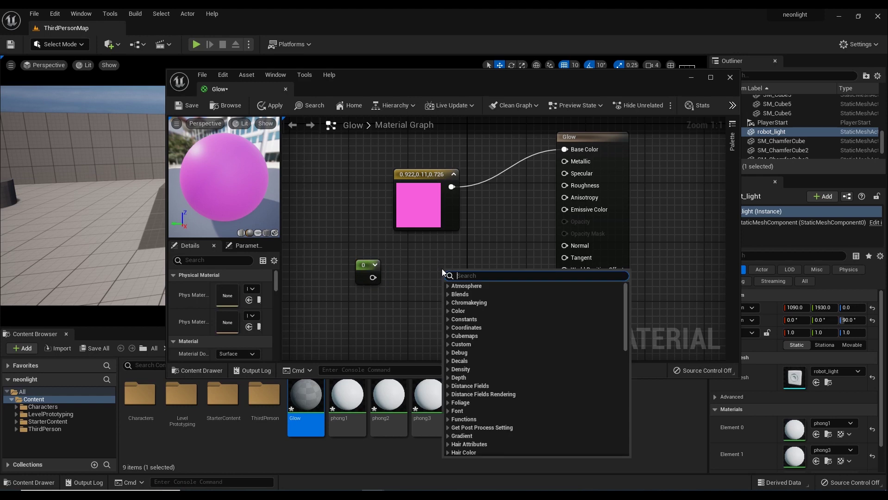
{"action": "type", "text": "multi"}
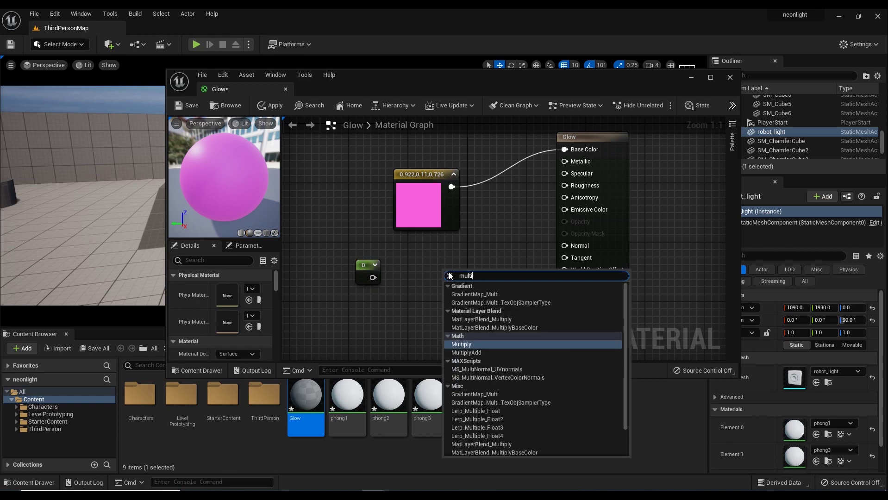
{"action": "left_click", "coordinate": [462, 344]}
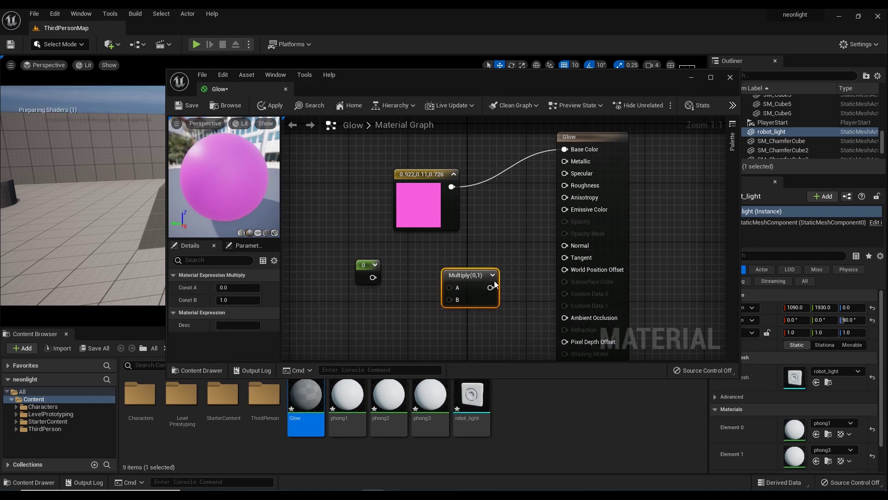
{"action": "left_click_drag", "start_coordinate": [470, 270], "coordinate": [473, 251]}
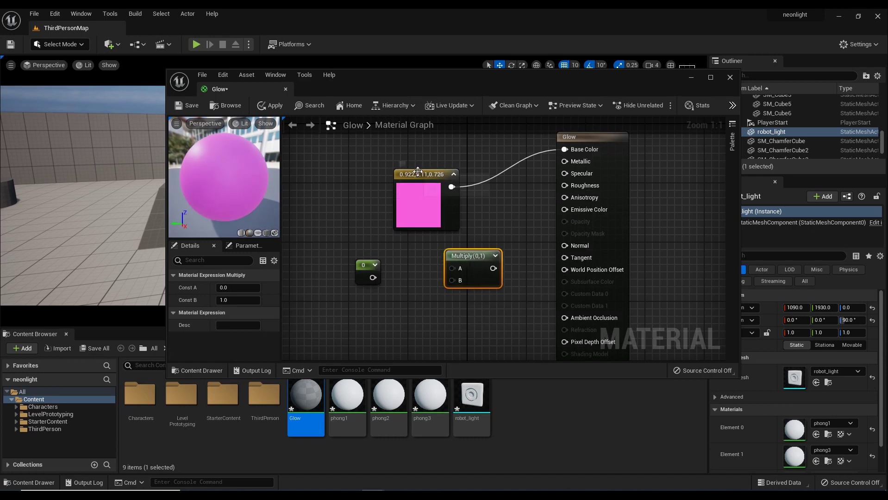
- Connect the pink colour node to Multiply's A input and the Constant node to its B input
{"action": "left_click_drag", "start_coordinate": [419, 172], "coordinate": [395, 164]}
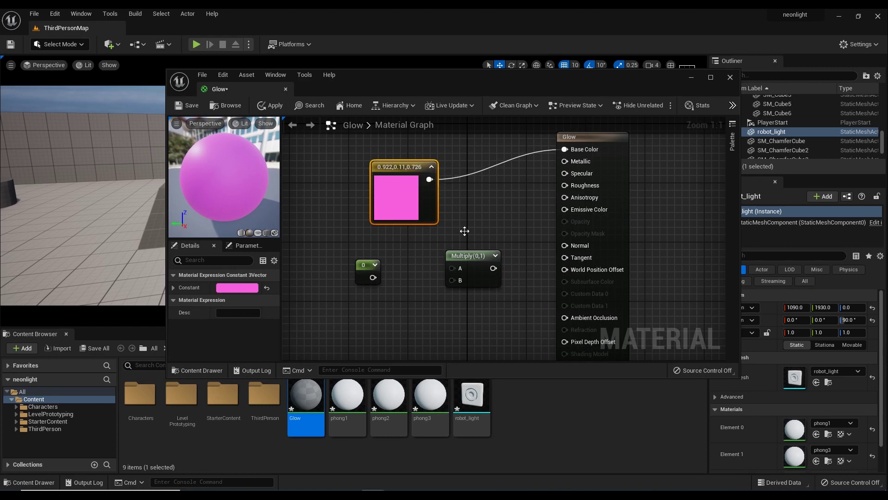
{"action": "left_click_drag", "start_coordinate": [429, 179], "coordinate": [453, 268]}
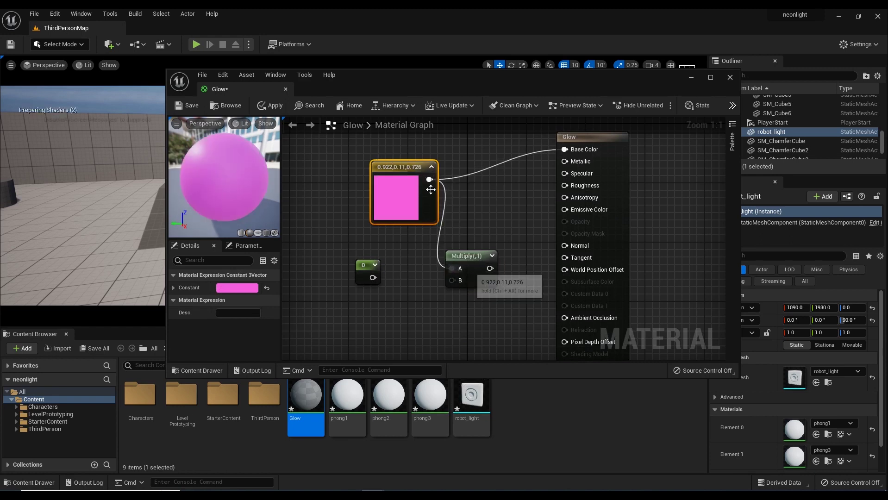
{"action": "left_click_drag", "start_coordinate": [373, 277], "coordinate": [451, 280]}
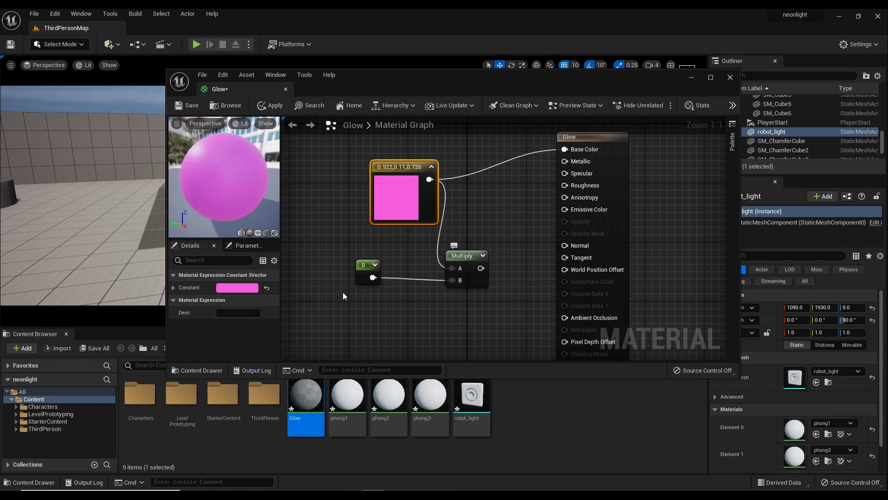
- Set the Constant node's value to 80 and connect the Multiply output to Emissive Color
{"action": "left_click", "coordinate": [364, 265]}
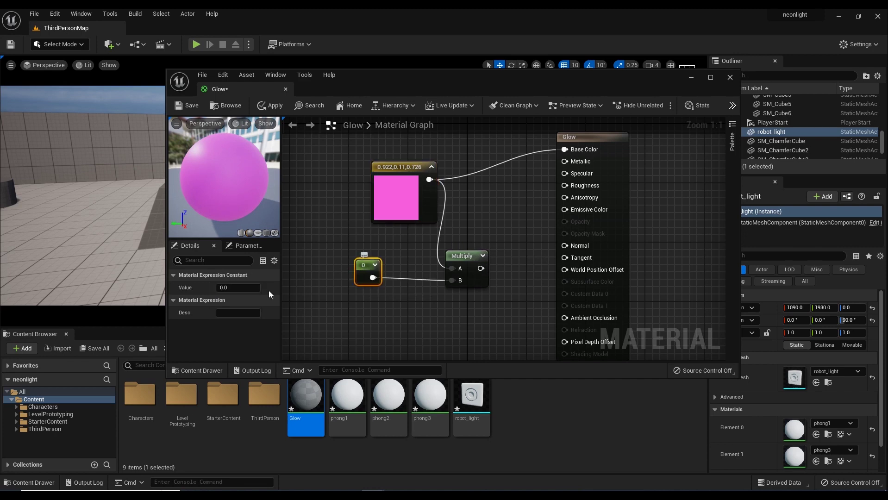
{"action": "left_click", "coordinate": [225, 287]}
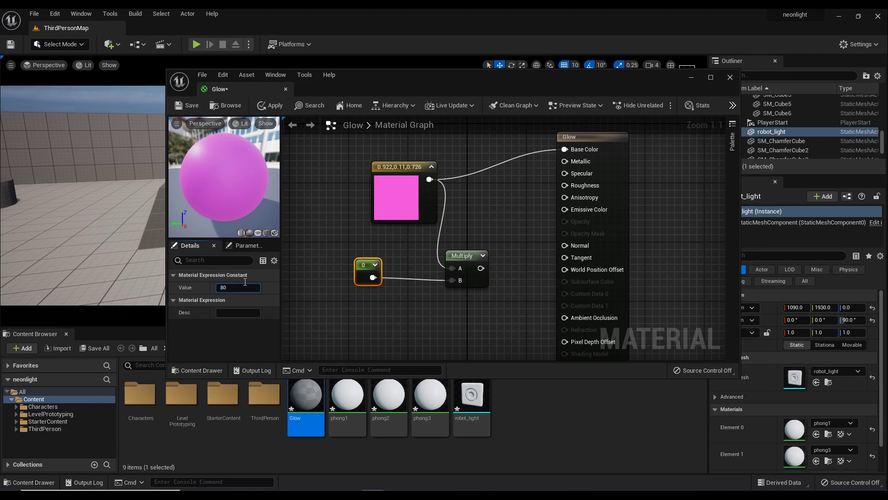
{"action": "type", "text": "80"}
{"action": "key", "text": "Return"}
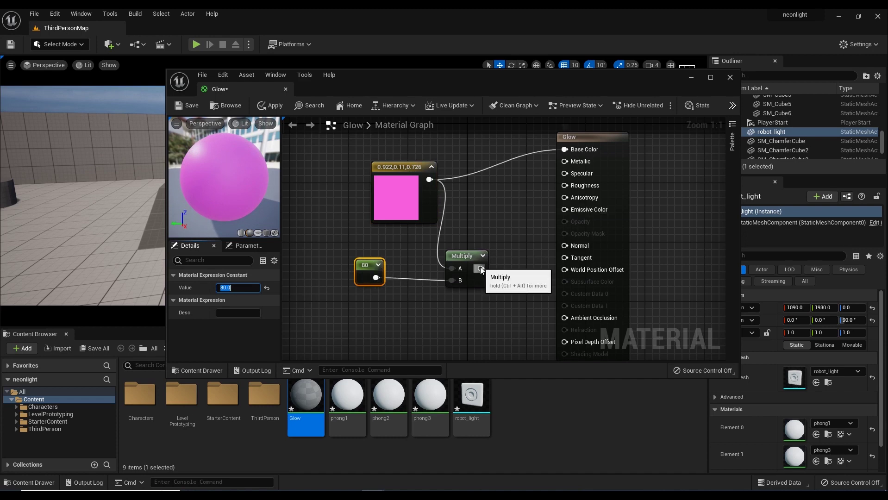
{"action": "left_click_drag", "start_coordinate": [481, 268], "coordinate": [565, 212]}
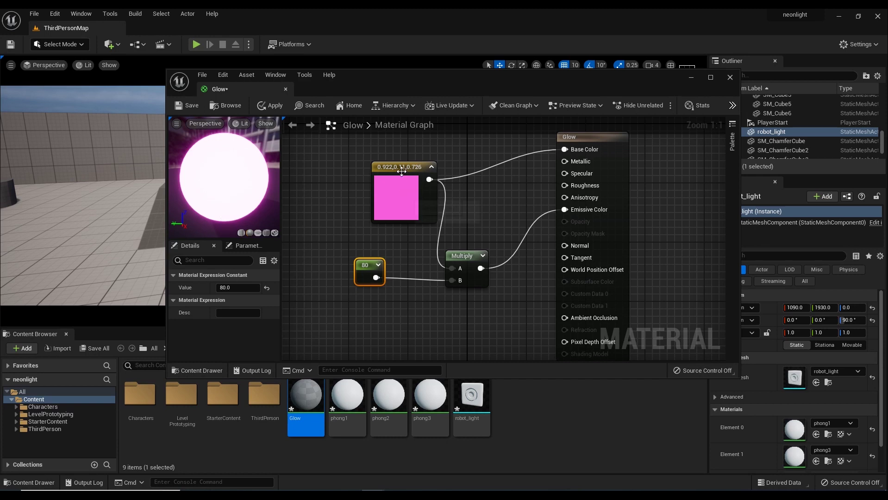
- Save the Glow material and minimize the material editor window to return to the level
{"action": "left_click", "coordinate": [378, 168]}
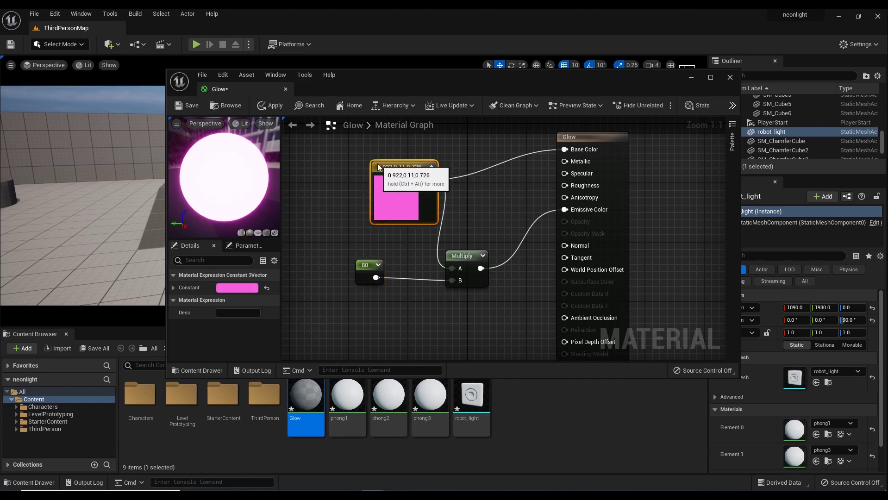
{"action": "left_click", "coordinate": [190, 106]}
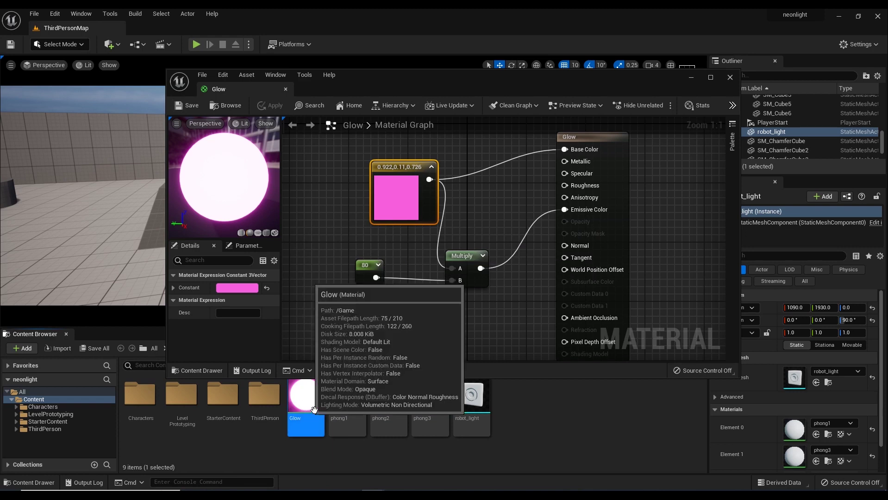
{"action": "left_click", "coordinate": [692, 78]}
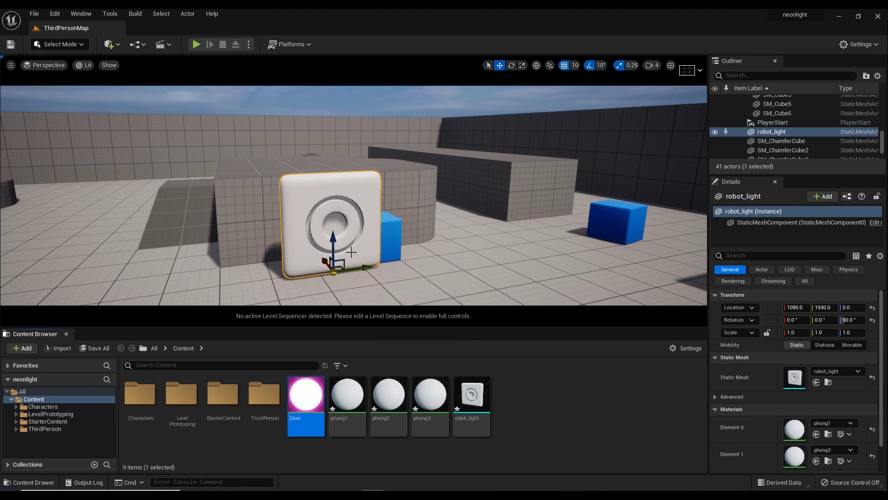
{"action": "key", "text": "Up"}
{"action": "key", "text": "Up"}
{"action": "key", "text": "Up"}
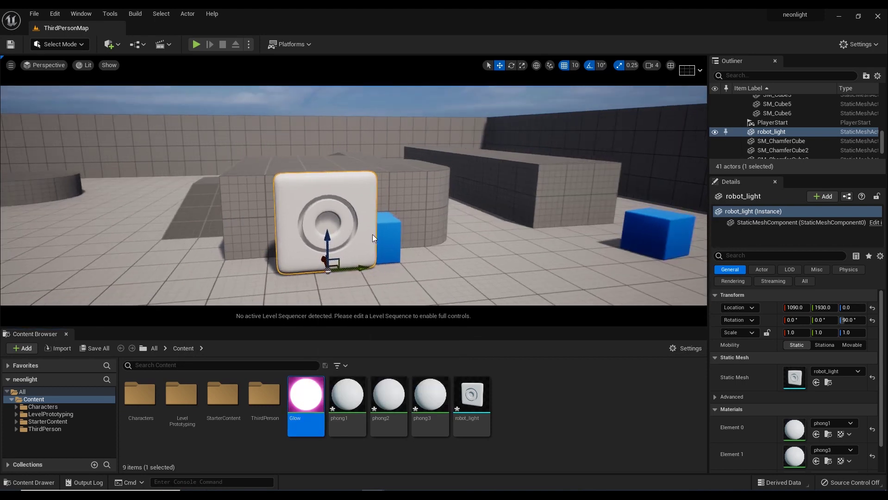
- Apply the Glow material to the recessed round centre of the robot_light mesh
{"action": "left_click_drag", "start_coordinate": [303, 391], "coordinate": [326, 221]}
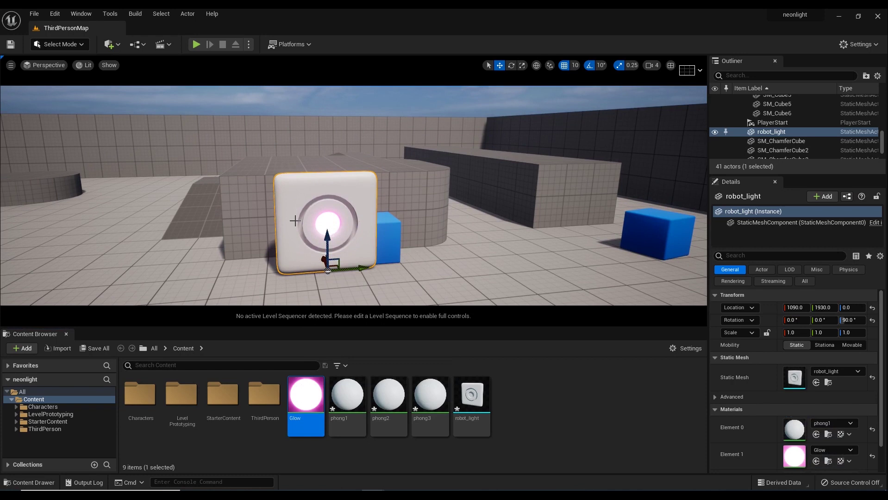
{"action": "left_click", "coordinate": [527, 387]}
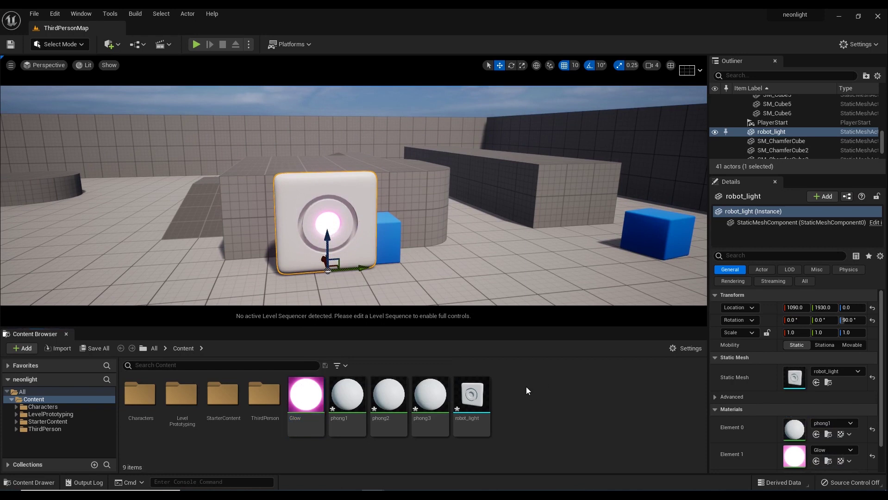
- Create a new material named neon_redColor in the Content folder
{"action": "right_click", "coordinate": [526, 387]}
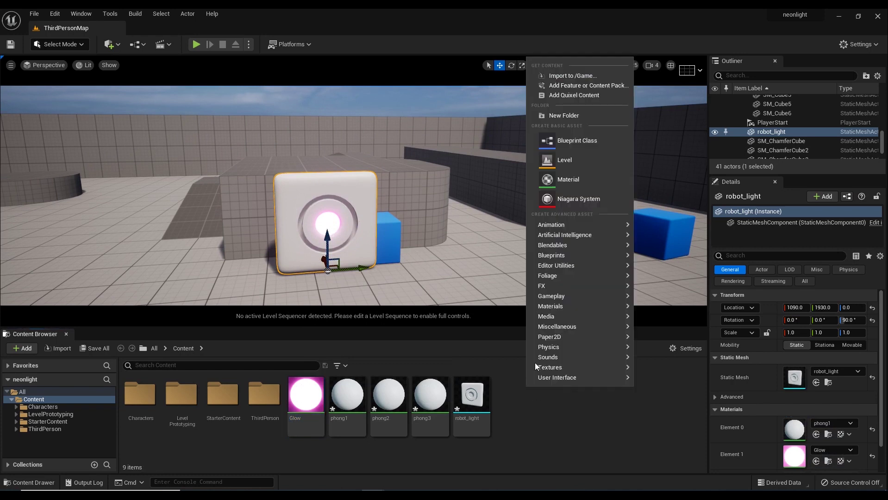
{"action": "left_click", "coordinate": [566, 180]}
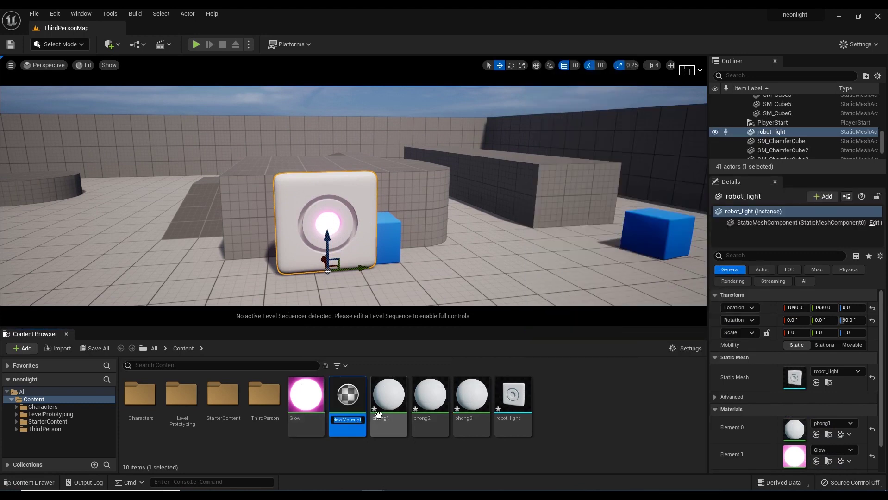
{"action": "type", "text": "ne"}
{"action": "type", "text": "on_redColor"}
{"action": "key", "text": "Return"}
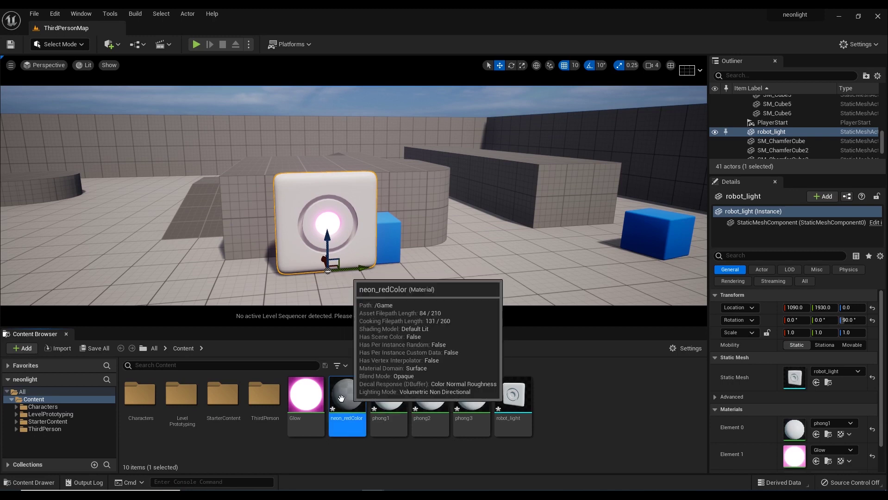
- Open the neon_redColor material, add a Constant3Vector node and connect it to Base Color
{"action": "double_click", "coordinate": [344, 397]}
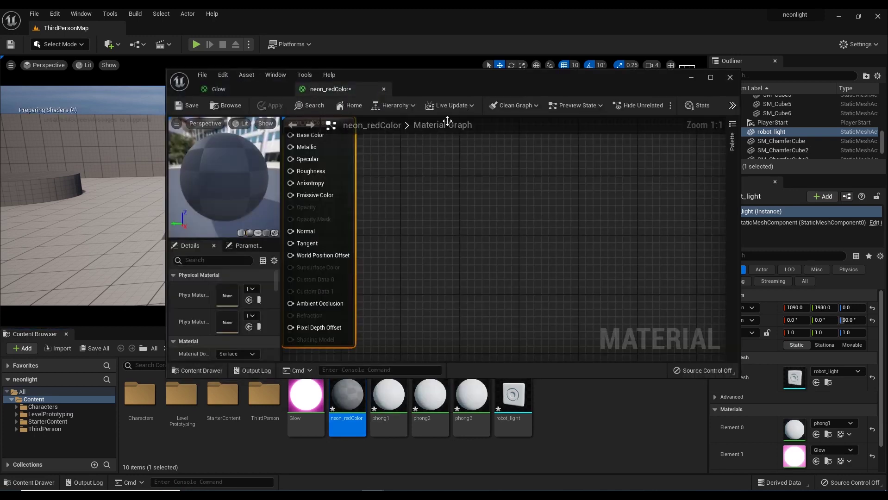
{"action": "left_click_drag", "start_coordinate": [452, 82], "coordinate": [523, 93]}
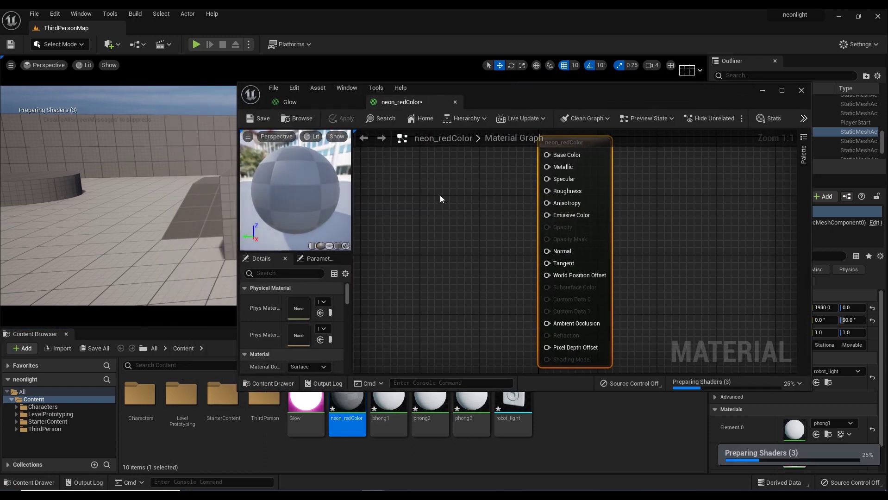
{"action": "right_click", "coordinate": [419, 212]}
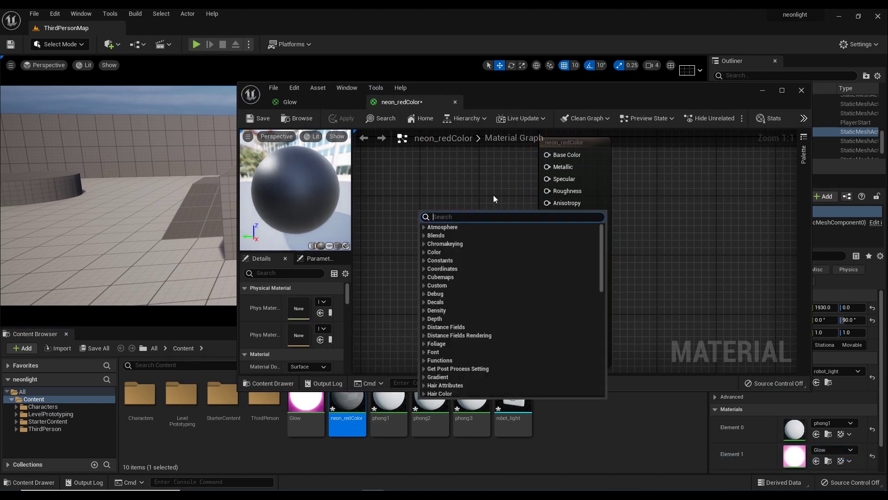
{"action": "type", "text": "cons"}
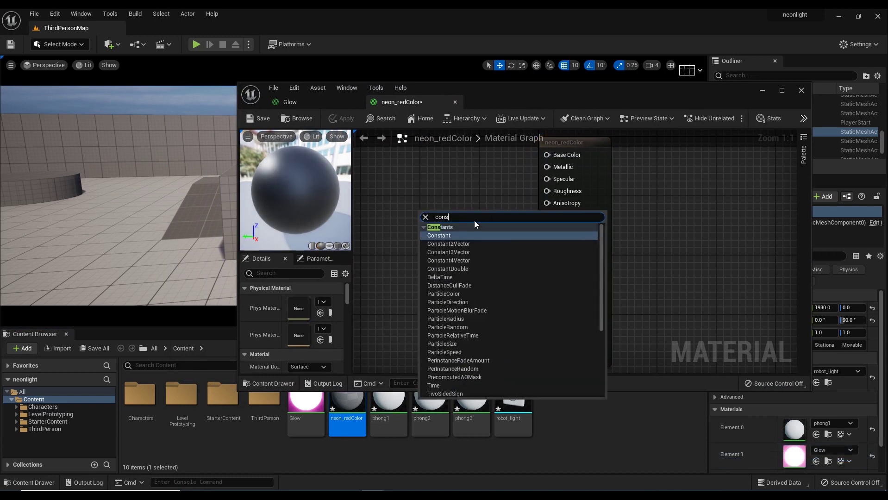
{"action": "left_click", "coordinate": [450, 252]}
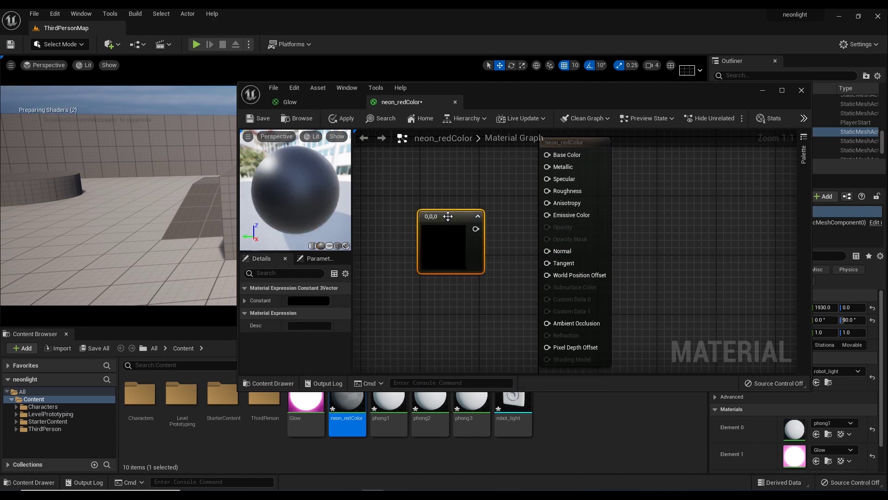
{"action": "left_click_drag", "start_coordinate": [449, 220], "coordinate": [549, 155]}
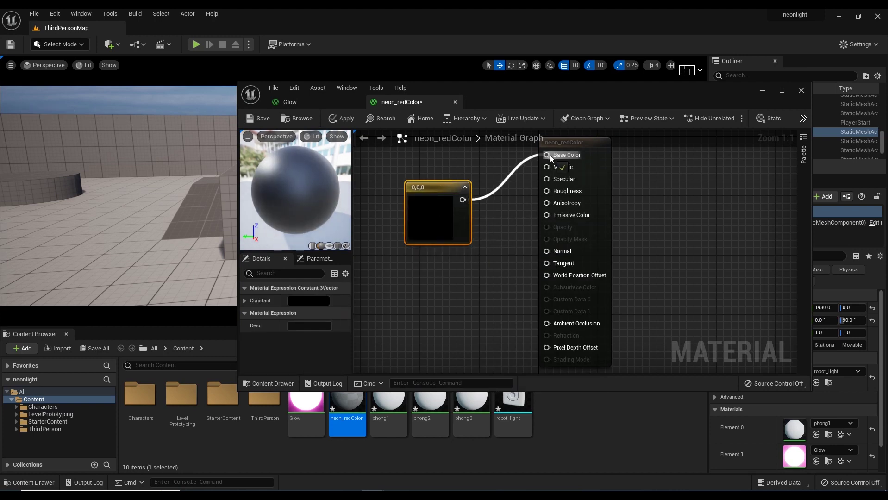
- Set the Constant3Vector's colour to blue, with RGB of about 0.025, 0.107 and 0.8125
{"action": "left_click", "coordinate": [313, 300]}
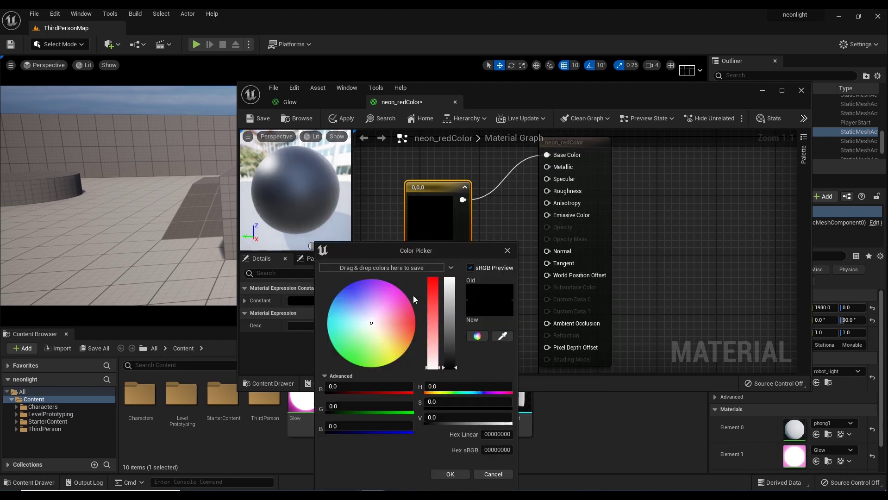
{"action": "left_click", "coordinate": [417, 329]}
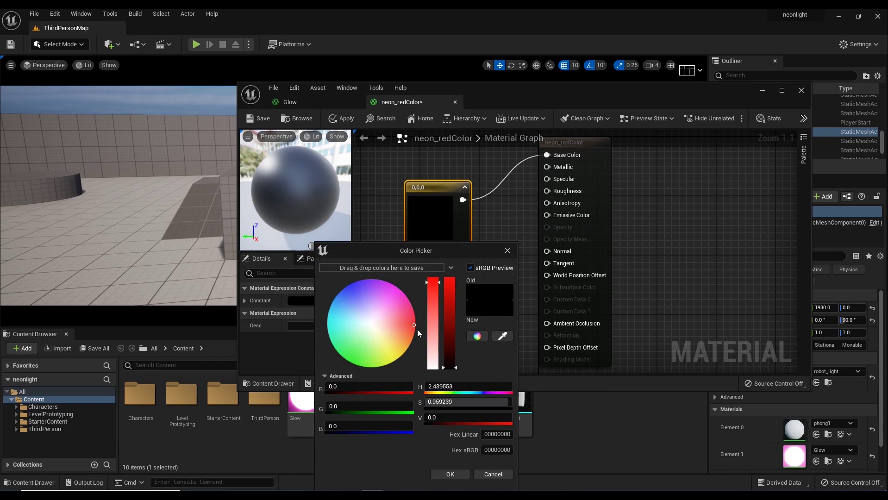
{"action": "left_click", "coordinate": [450, 282]}
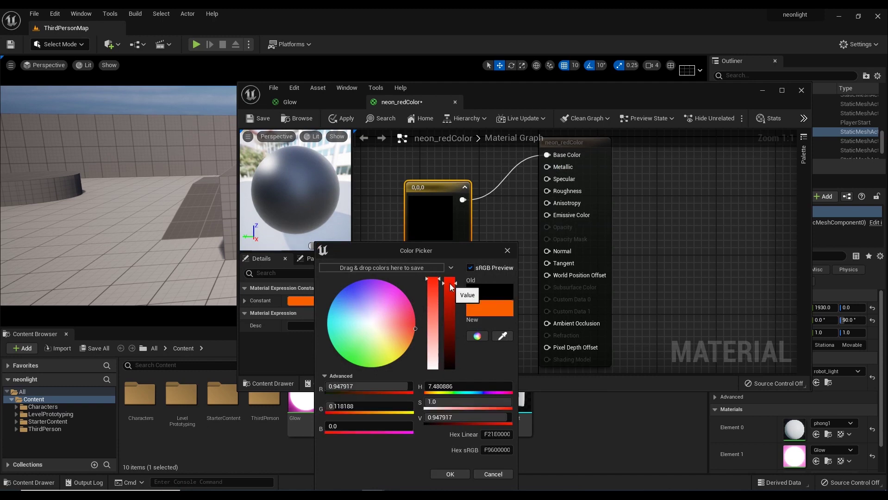
{"action": "left_click", "coordinate": [451, 281]}
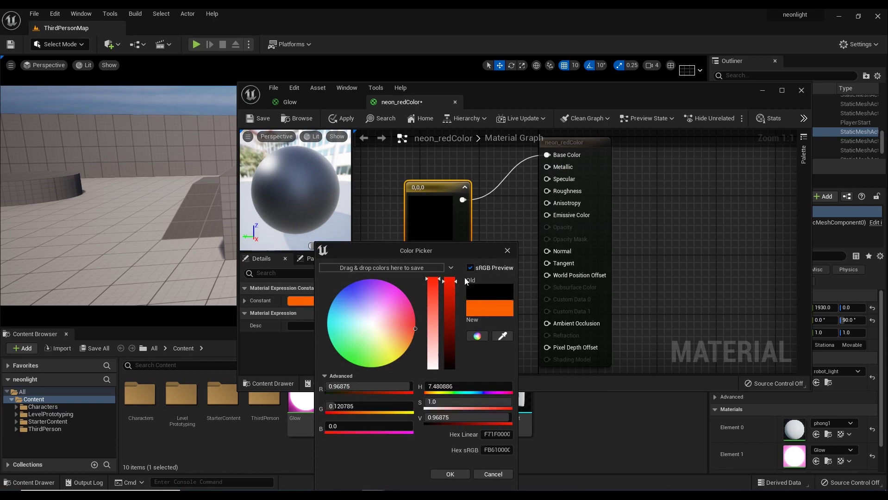
{"action": "left_click", "coordinate": [415, 321]}
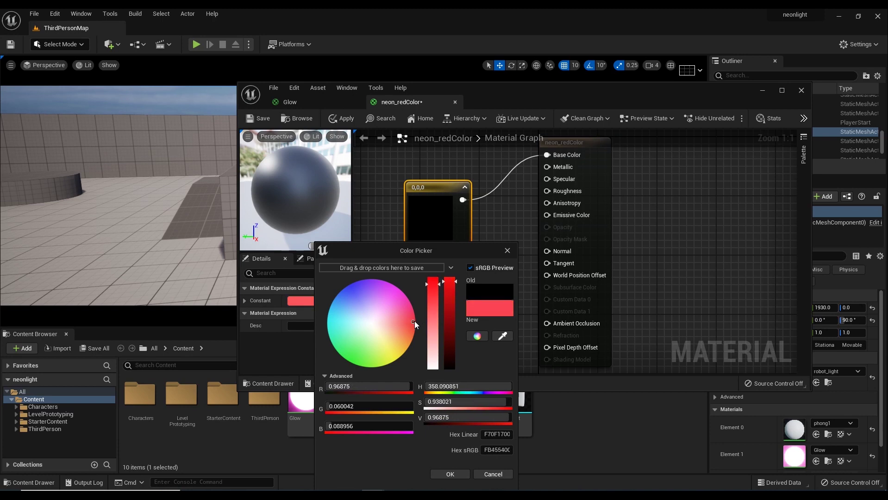
{"action": "left_click", "coordinate": [456, 281]}
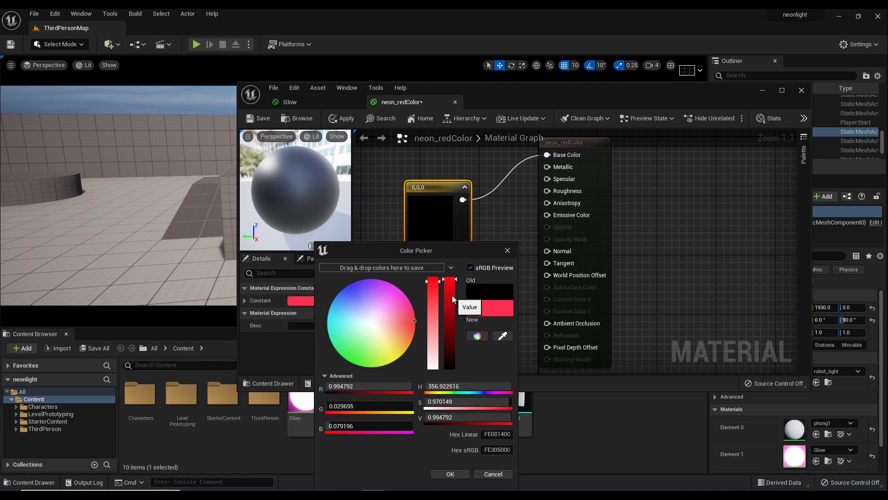
{"action": "left_click", "coordinate": [452, 295]}
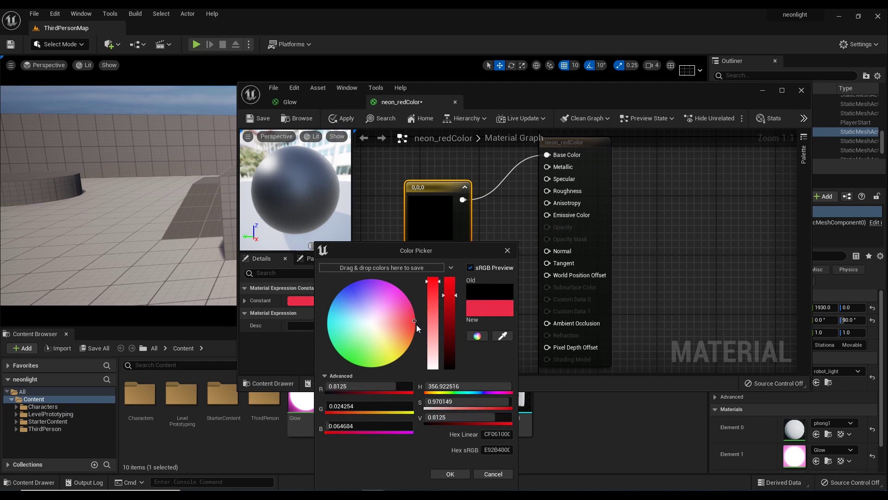
{"action": "left_click", "coordinate": [347, 290]}
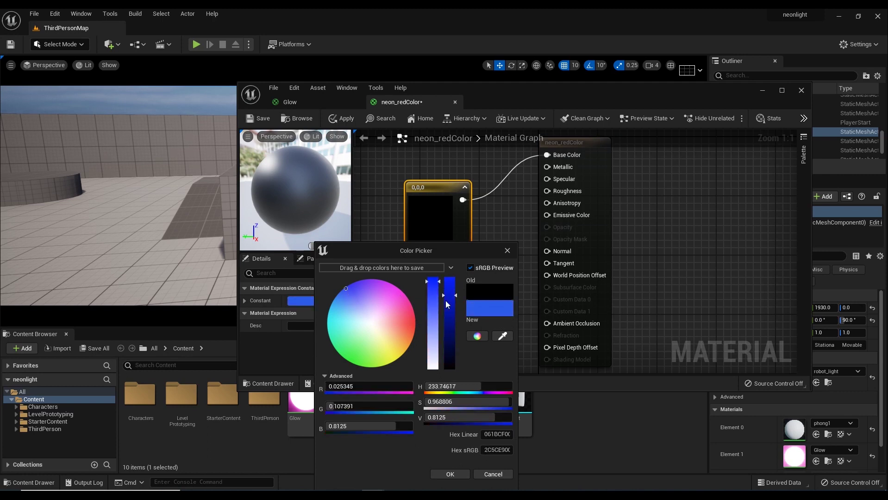
{"action": "left_click", "coordinate": [461, 474]}
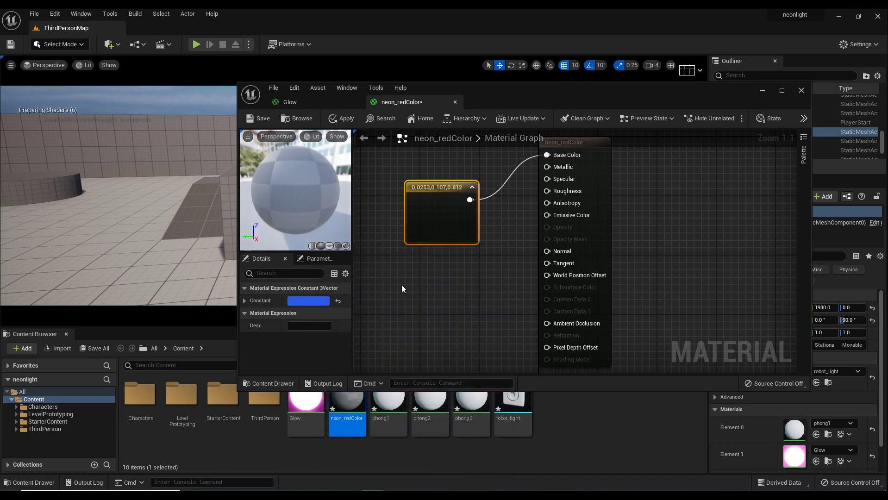
- Add a Constant node below the blue colour node
{"action": "left_click", "coordinate": [404, 288]}
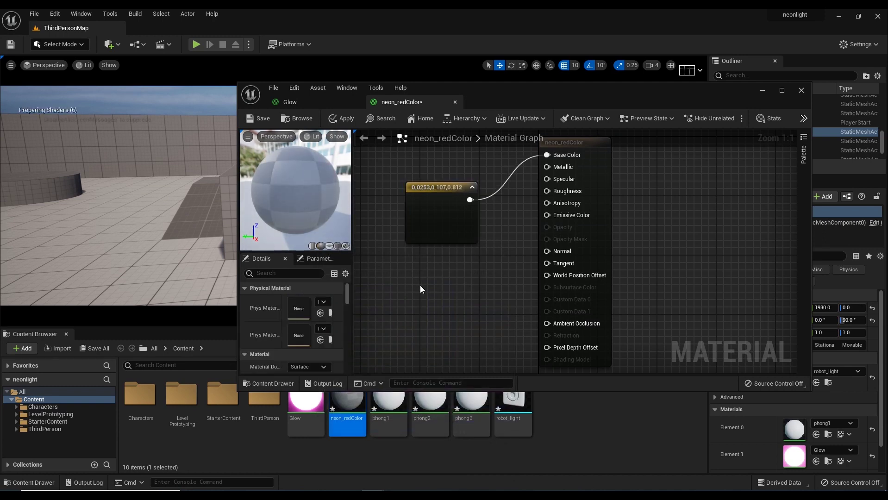
{"action": "right_click", "coordinate": [420, 288]}
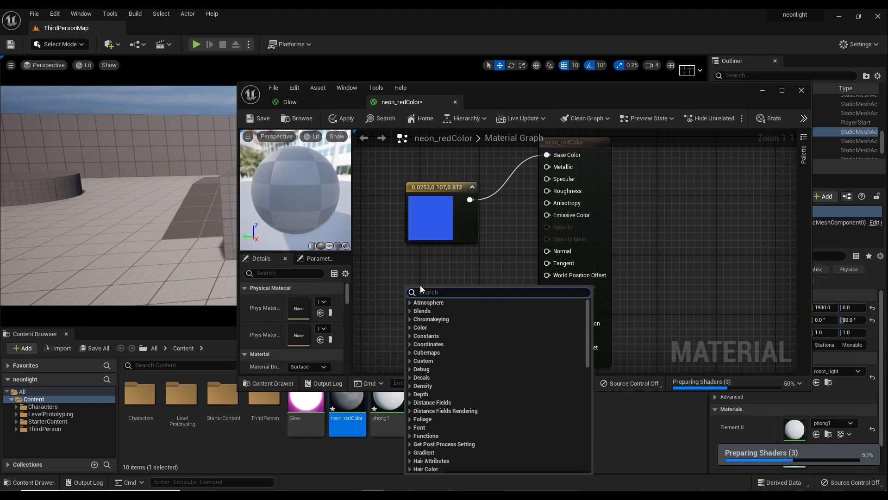
{"action": "type", "text": "Con"}
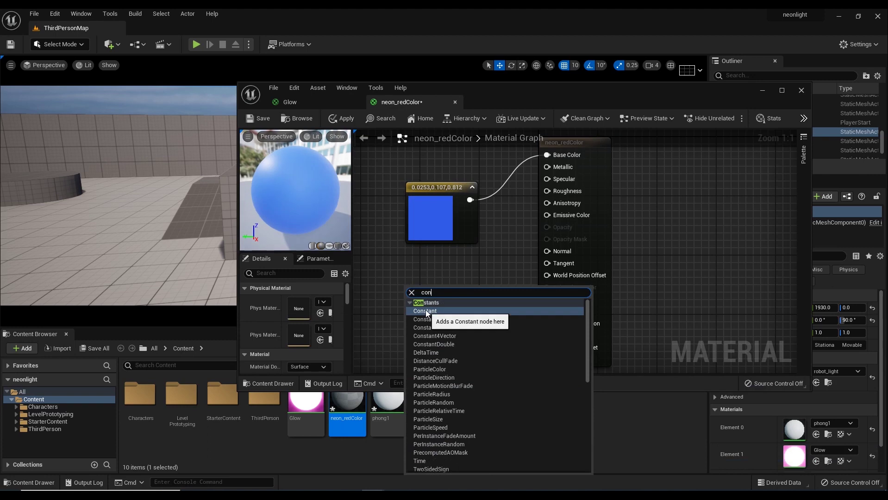
{"action": "left_click", "coordinate": [428, 311]}
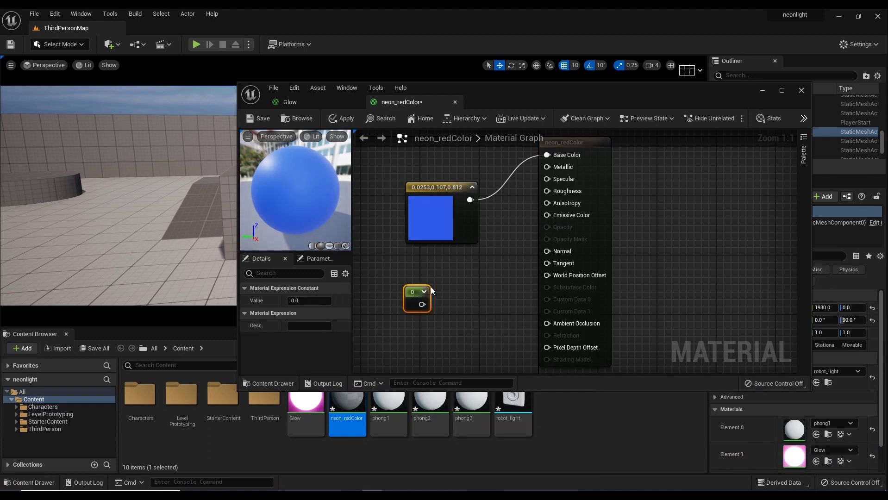
- Add a Multiply node beside the Constant node, between it and the material's result node
{"action": "left_click", "coordinate": [484, 276]}
{"action": "right_click", "coordinate": [483, 276]}
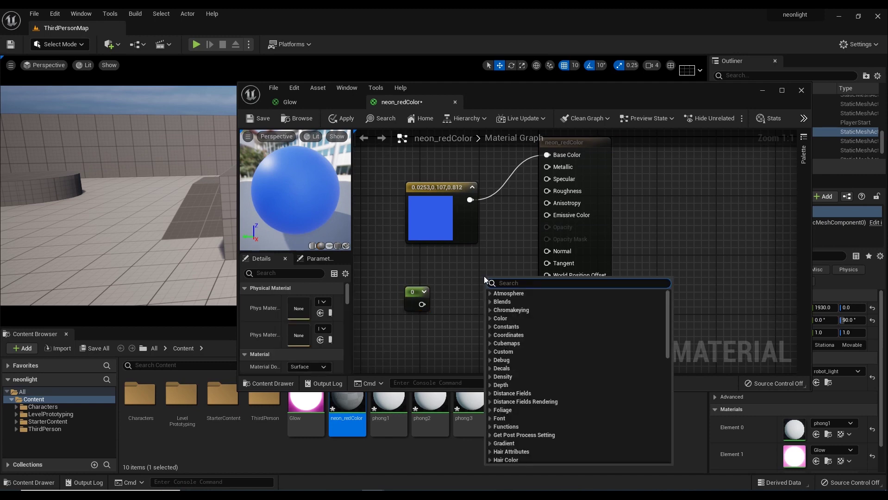
{"action": "type", "text": "mult"}
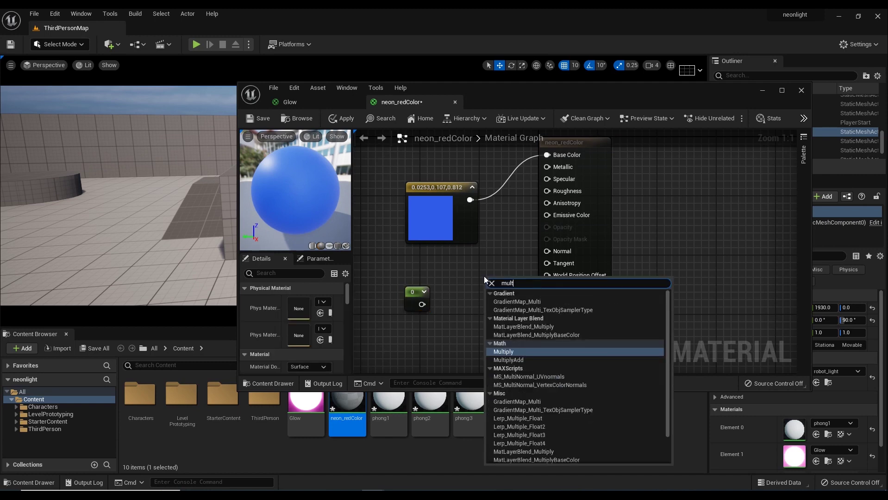
{"action": "left_click", "coordinate": [507, 352]}
{"action": "left_click_drag", "start_coordinate": [490, 283], "coordinate": [470, 277]}
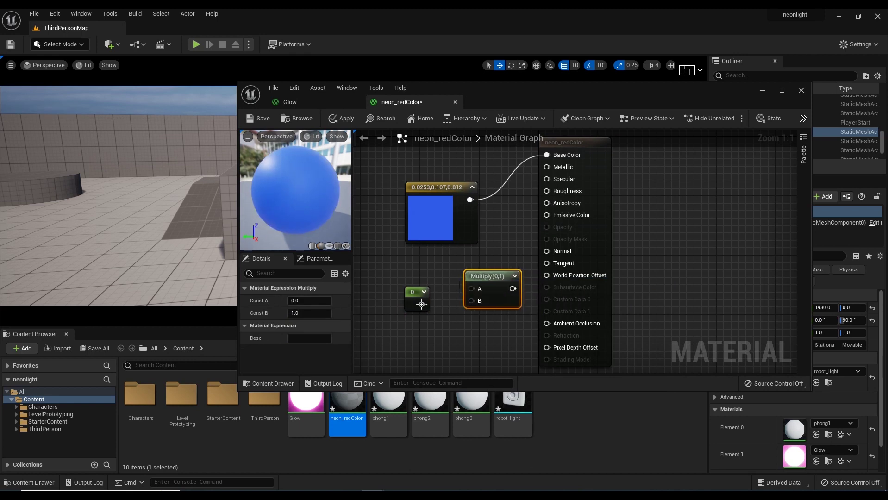
- Connect the Constant node to Multiply's B input and the blue colour node to its A input, spacing the nodes apart
{"action": "left_click_drag", "start_coordinate": [422, 304], "coordinate": [470, 301]}
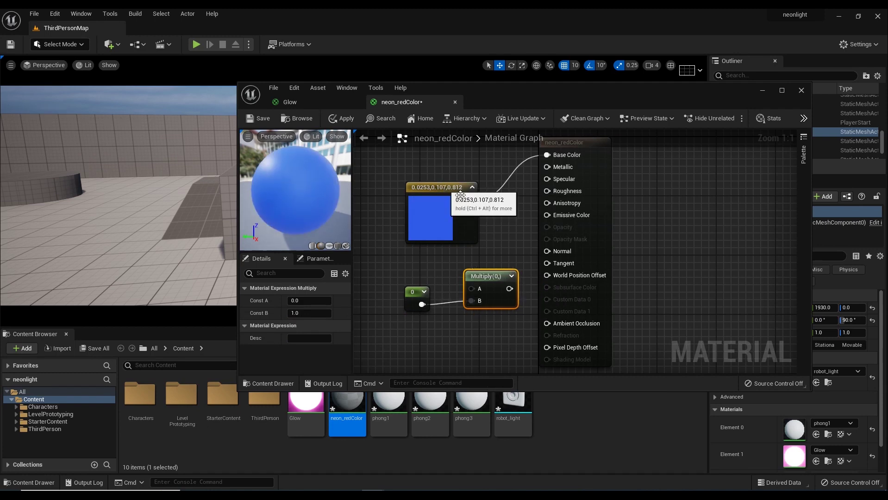
{"action": "left_click_drag", "start_coordinate": [469, 199], "coordinate": [470, 288]}
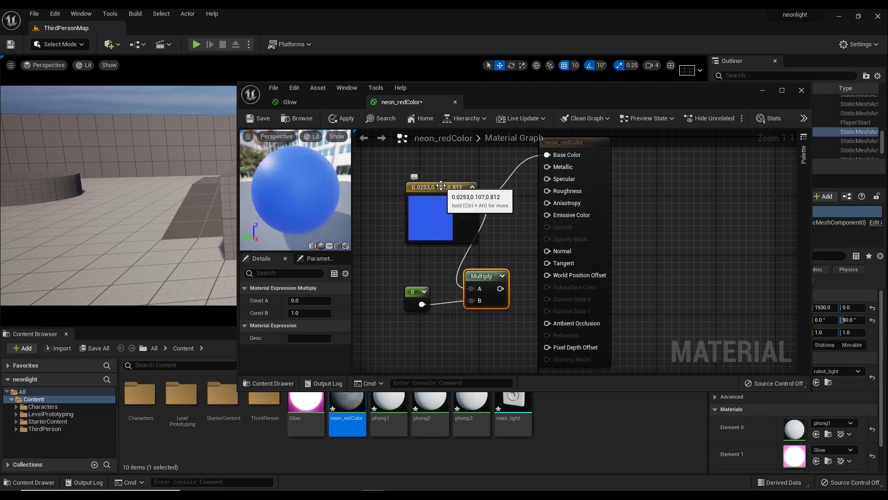
{"action": "left_click_drag", "start_coordinate": [440, 186], "coordinate": [419, 181]}
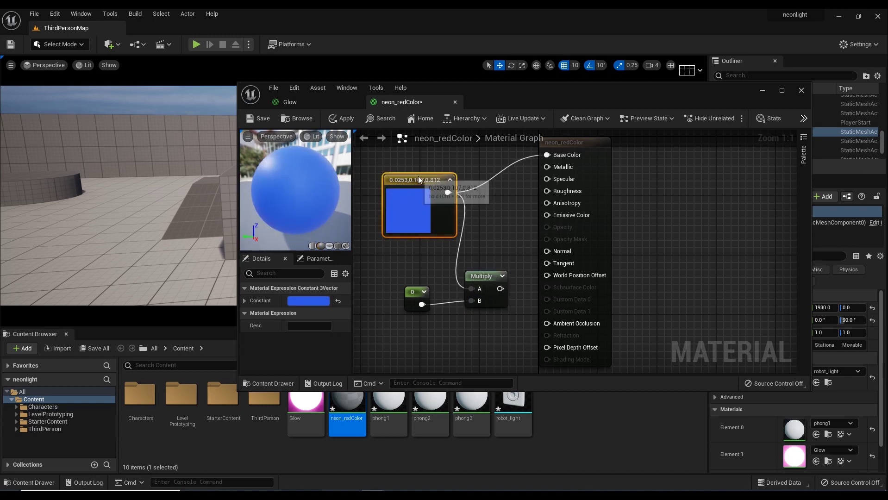
- Connect the Multiply output to Emissive Color and set the Constant node's value to 60
{"action": "left_click_drag", "start_coordinate": [500, 288], "coordinate": [546, 214]}
{"action": "left_click", "coordinate": [406, 295]}
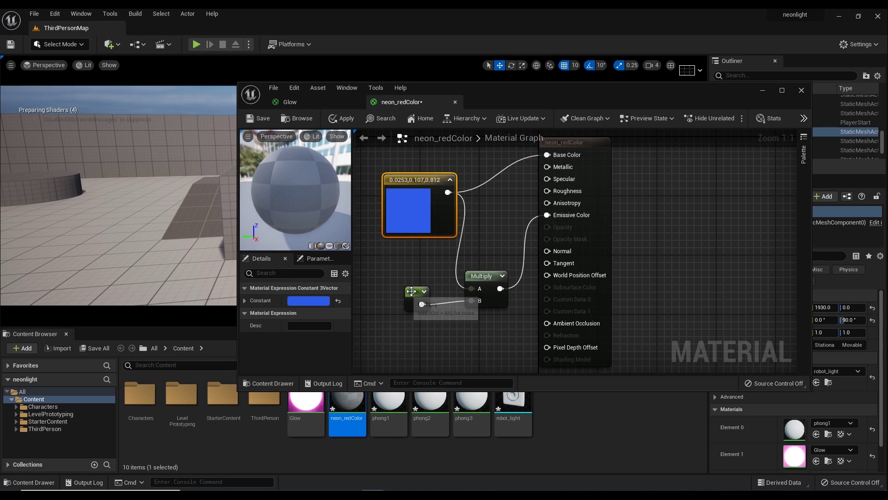
{"action": "left_click", "coordinate": [297, 301]}
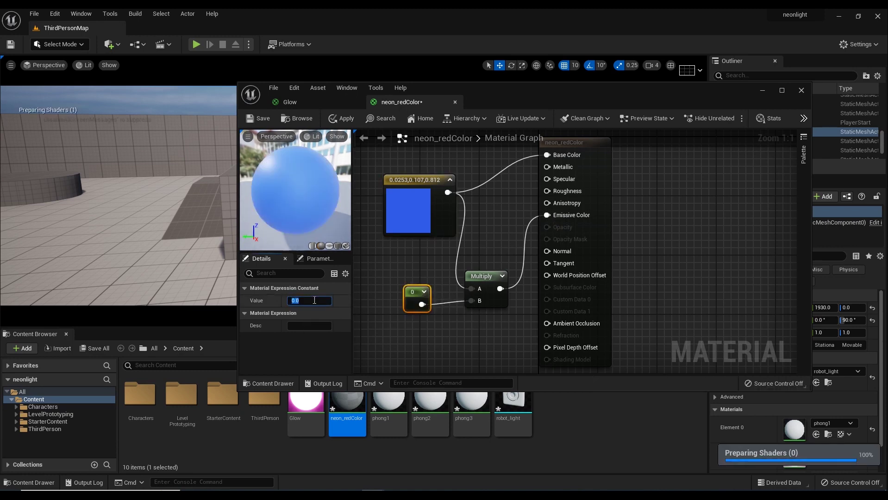
{"action": "type", "text": "60"}
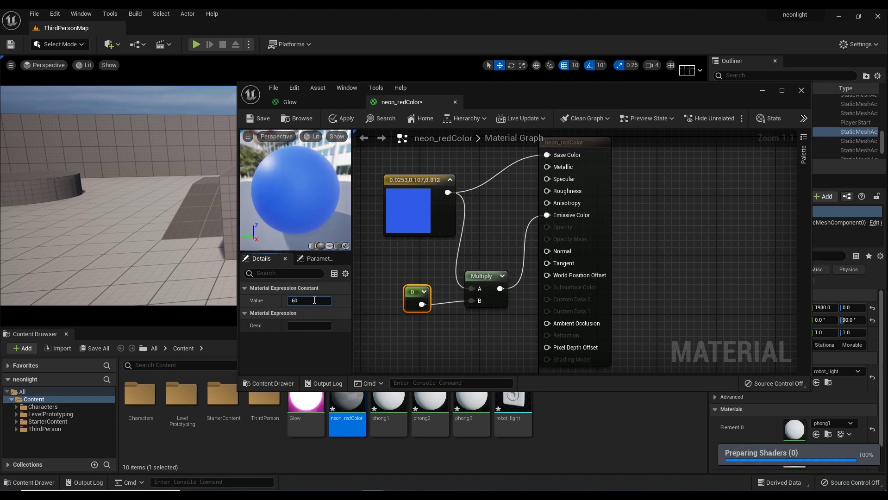
{"action": "key", "text": "Return"}
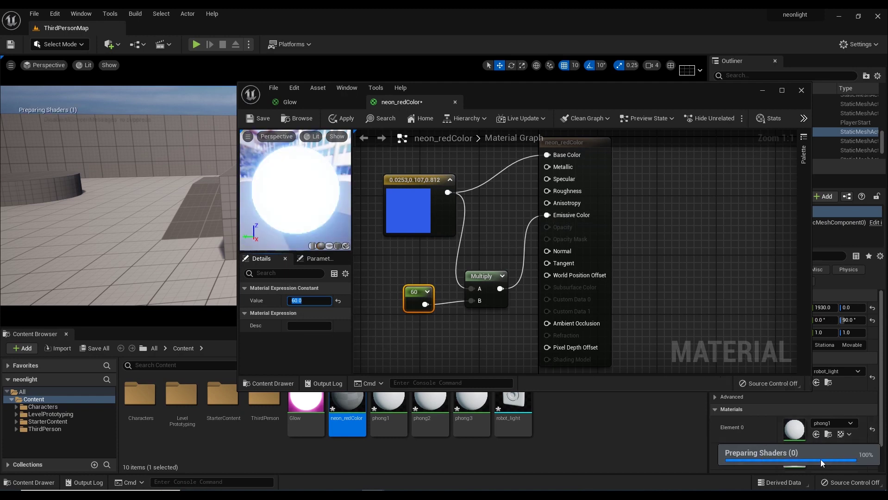
{"action": "left_click_drag", "start_coordinate": [289, 178], "coordinate": [296, 152]}
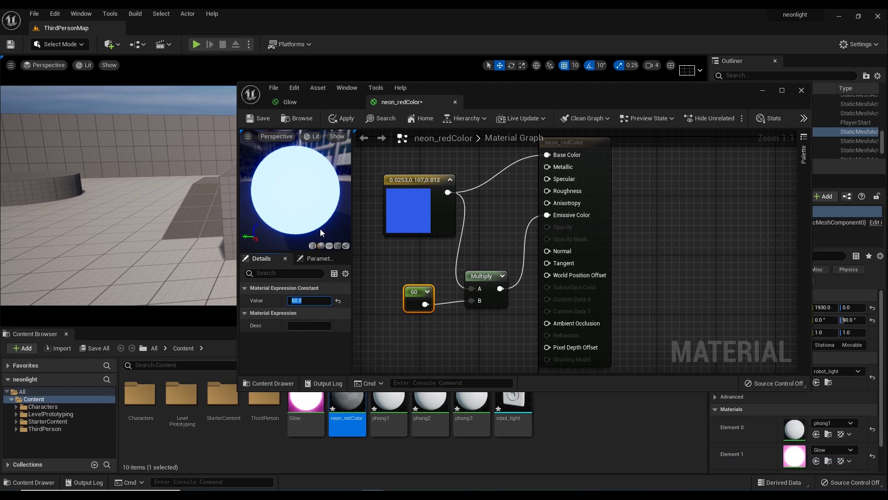
- Save the neon_redColor material and close the material editor, applying the pending changes to the Glow material
{"action": "key", "text": "ctrl+s"}
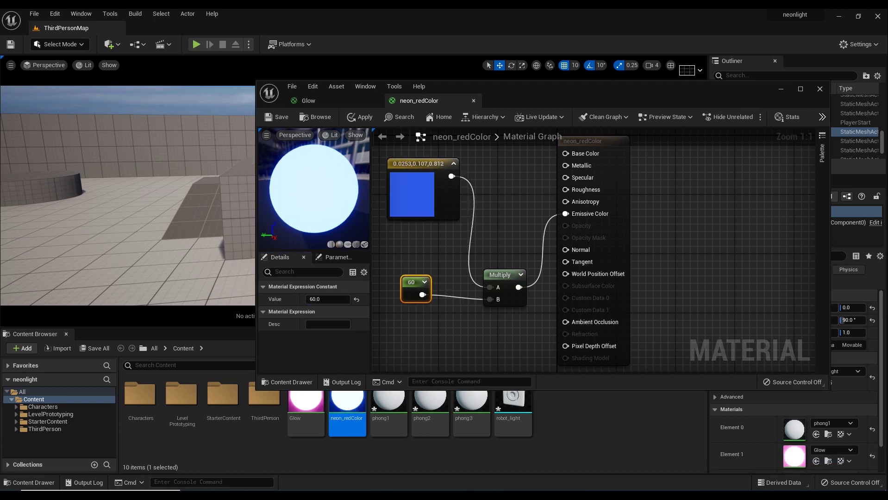
{"action": "left_click", "coordinate": [431, 248]}
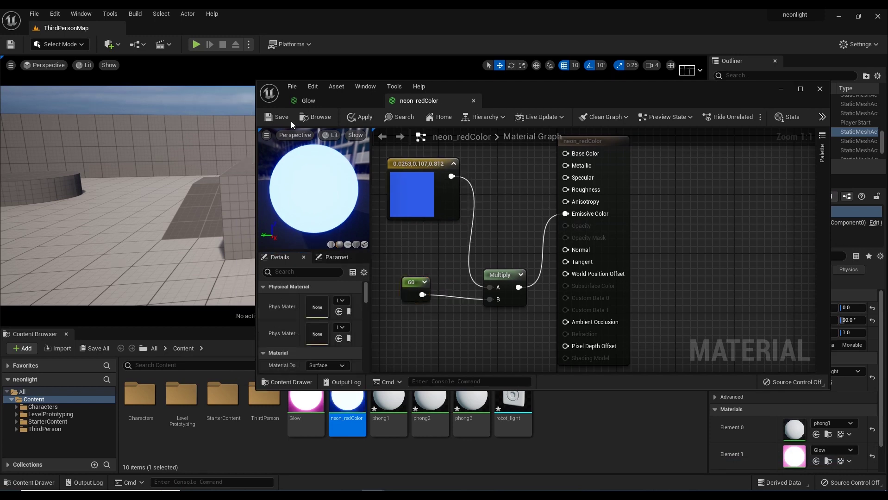
{"action": "left_click", "coordinate": [279, 117]}
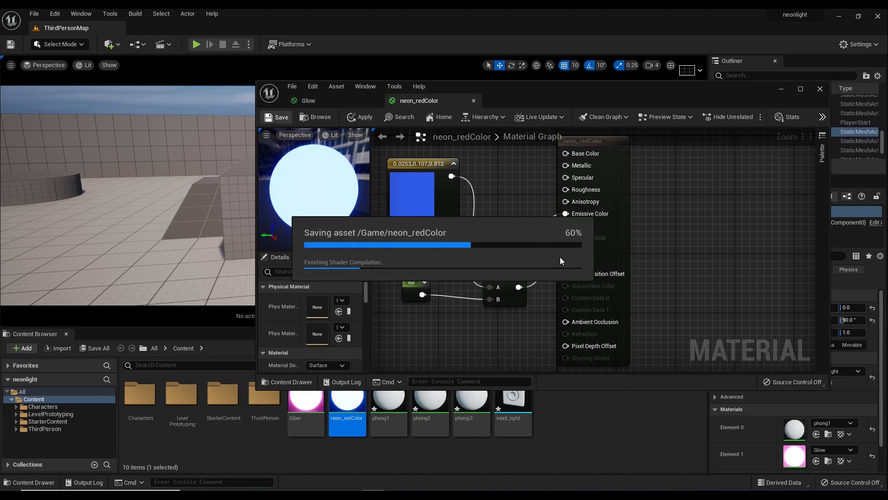
{"action": "left_click", "coordinate": [820, 90]}
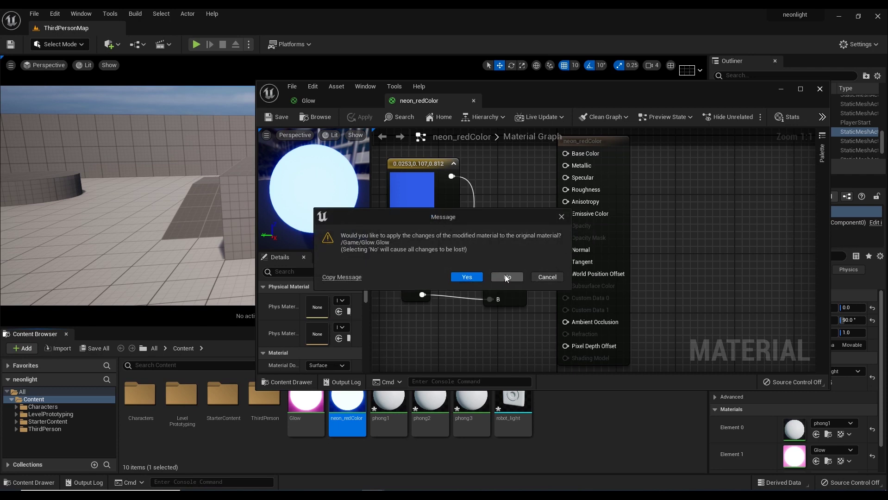
{"action": "left_click", "coordinate": [472, 277]}
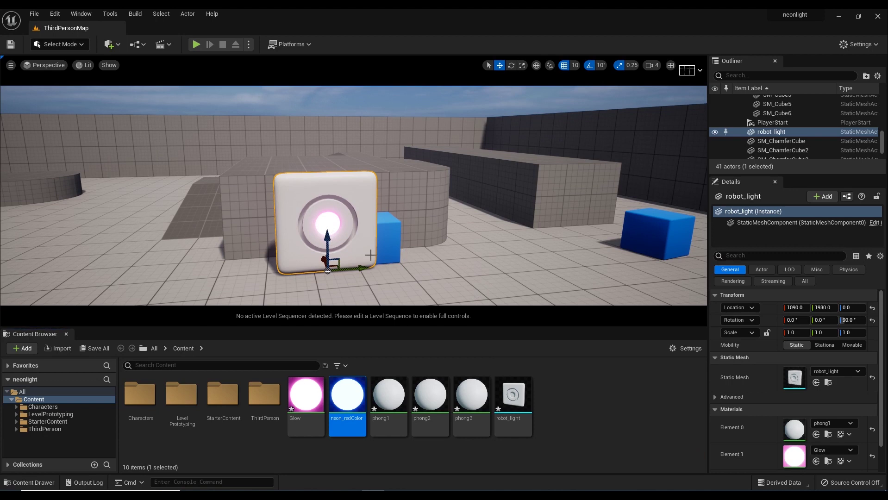
- Apply the neon_redColor material to the ring around the pink light on the robot_light mesh
{"action": "key", "text": "f"}
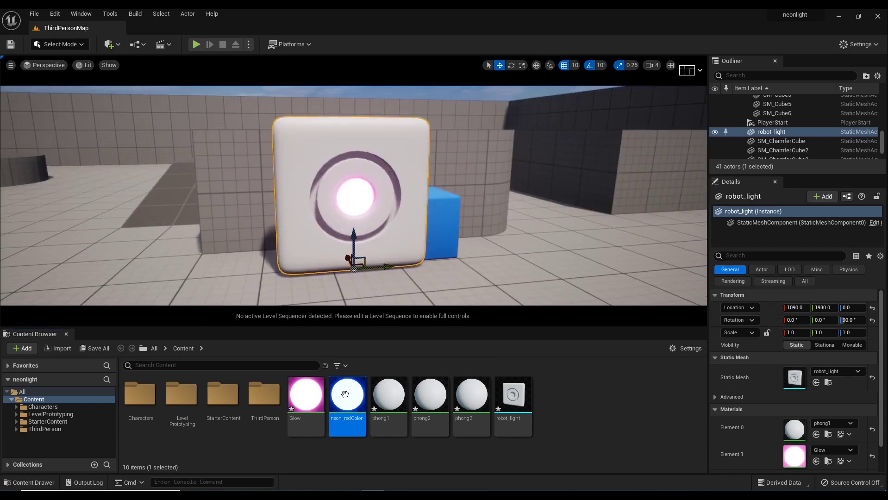
{"action": "left_click_drag", "start_coordinate": [345, 396], "coordinate": [312, 195]}
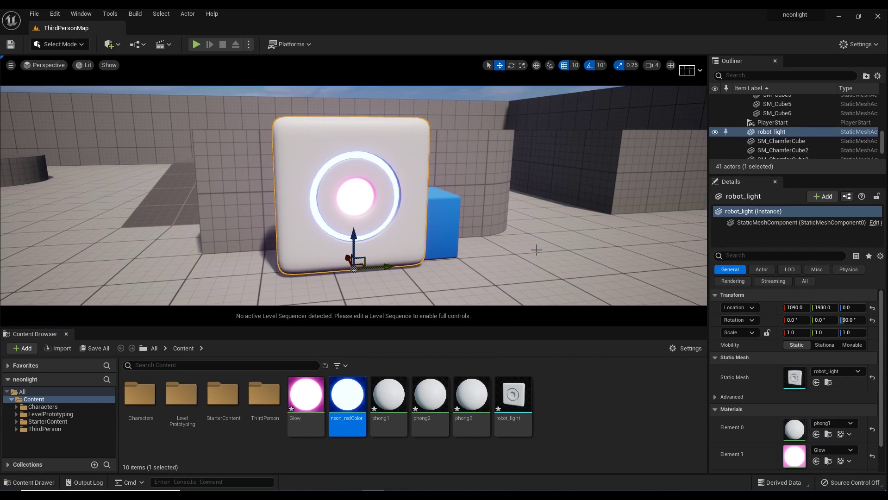
- Darken the level's sunlight with a point light placed on the floor beside robot_light, and save the current level
{"action": "key", "text": "ctrl+l"}
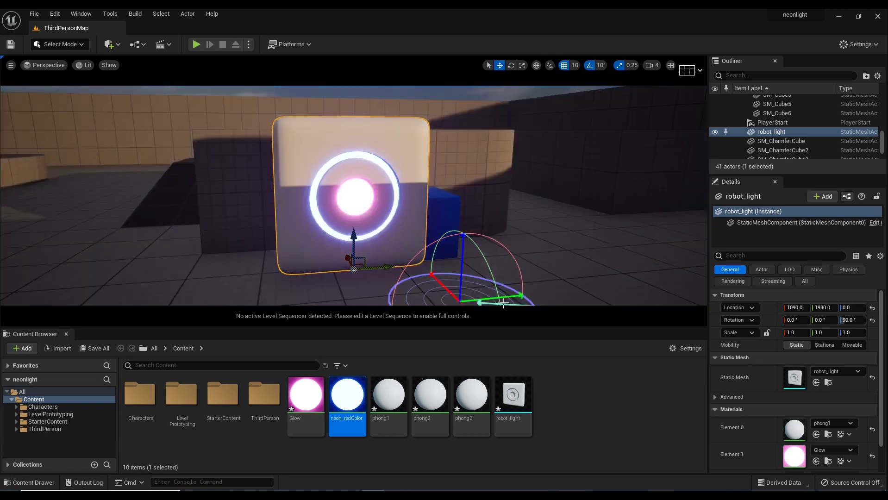
{"action": "left_click", "coordinate": [563, 297]}
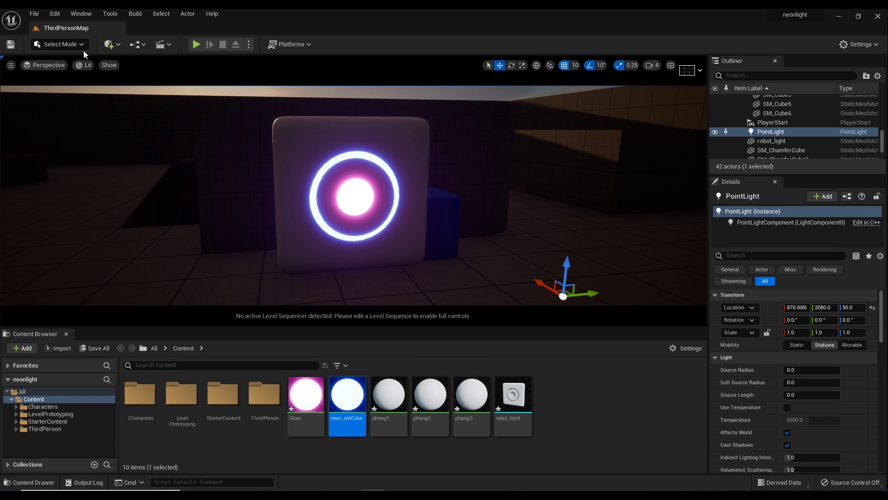
{"action": "left_click", "coordinate": [34, 14]}
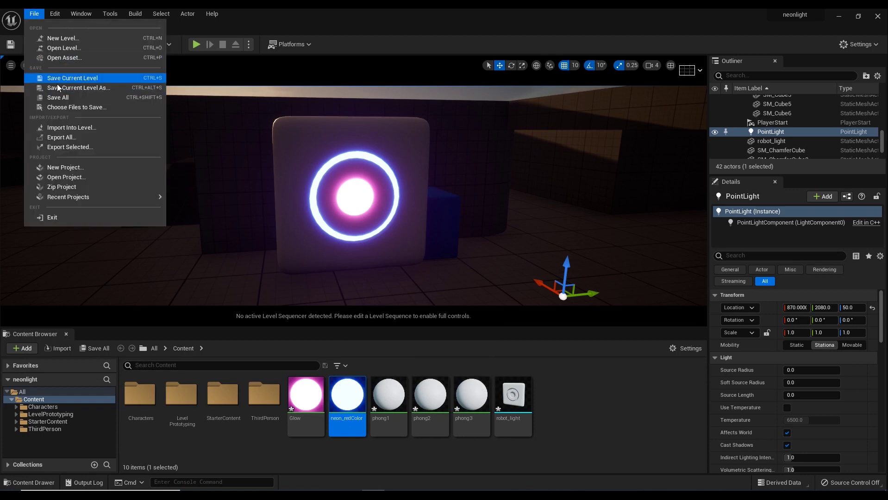
{"action": "left_click", "coordinate": [79, 78]}
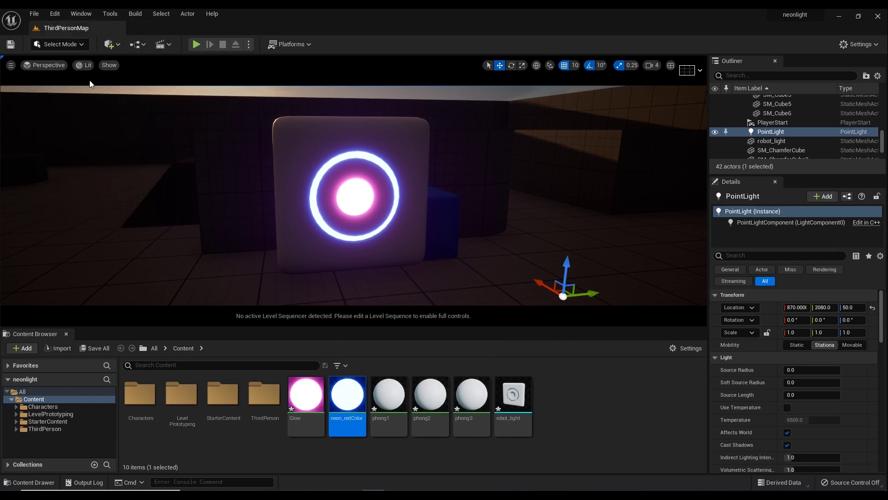
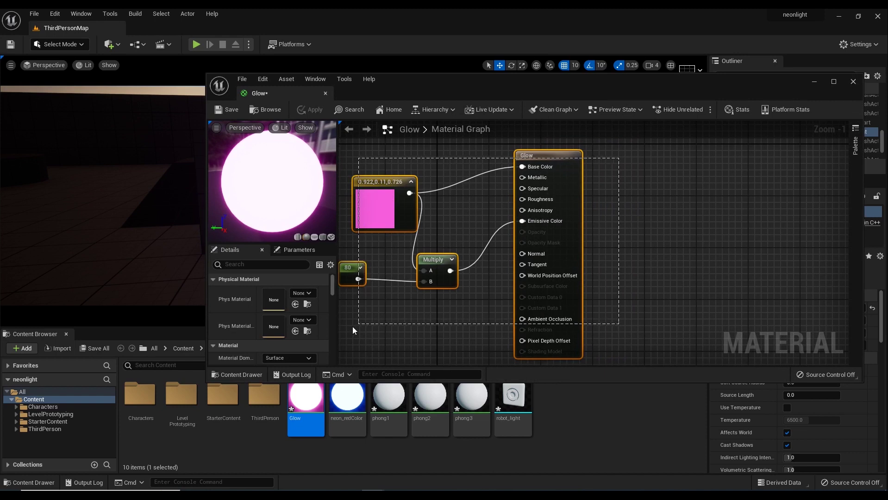
- Shift all nodes of the Glow graph sideways to free up space and move the pink colour node slightly away from Multiply
{"action": "left_click_drag", "start_coordinate": [564, 158], "coordinate": [649, 154]}
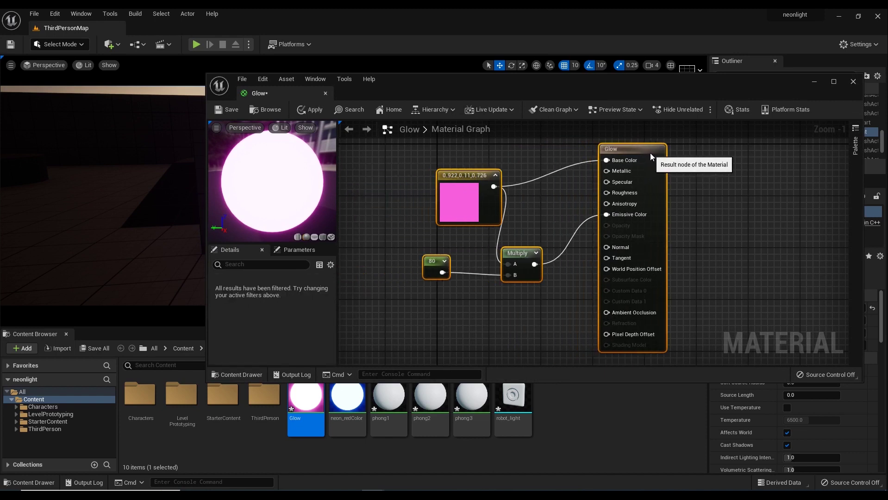
{"action": "left_click", "coordinate": [438, 213]}
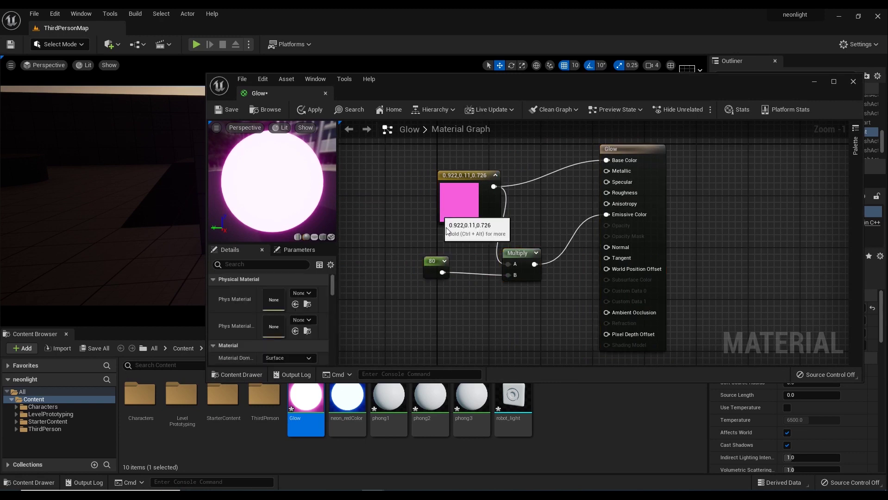
{"action": "left_click_drag", "start_coordinate": [449, 174], "coordinate": [437, 167]}
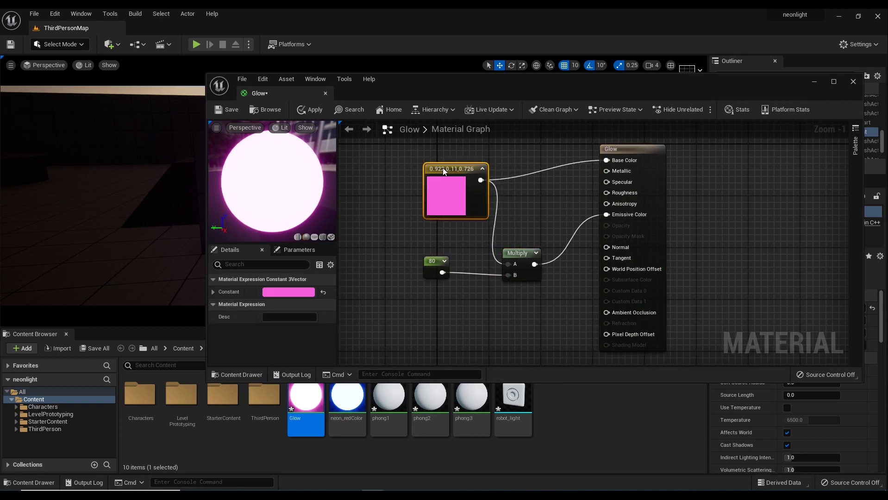
{"action": "left_click", "coordinate": [383, 288]}
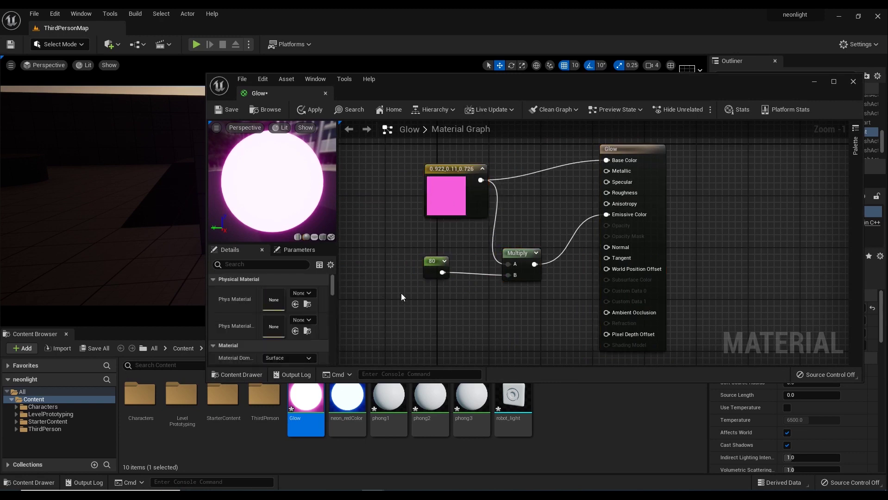
- Add a Constant node to the Glow graph, below and to the left of the 80 constant
{"action": "right_click", "coordinate": [424, 309]}
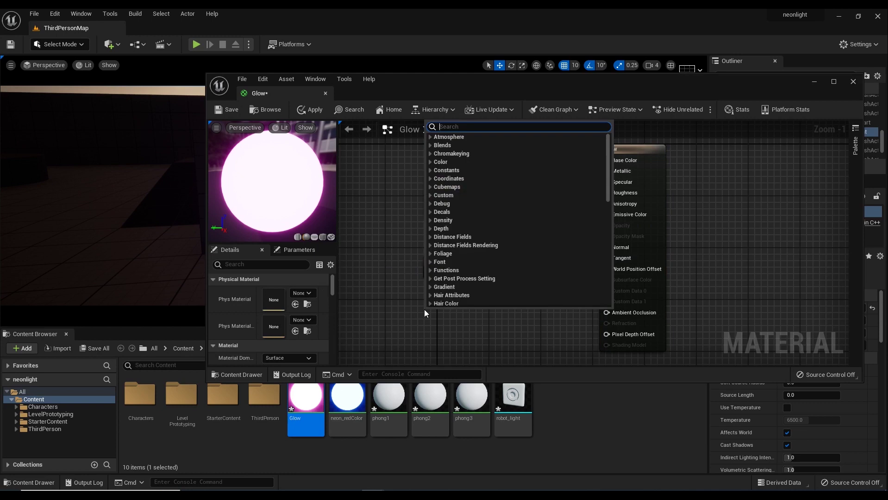
{"action": "type", "text": "cons"}
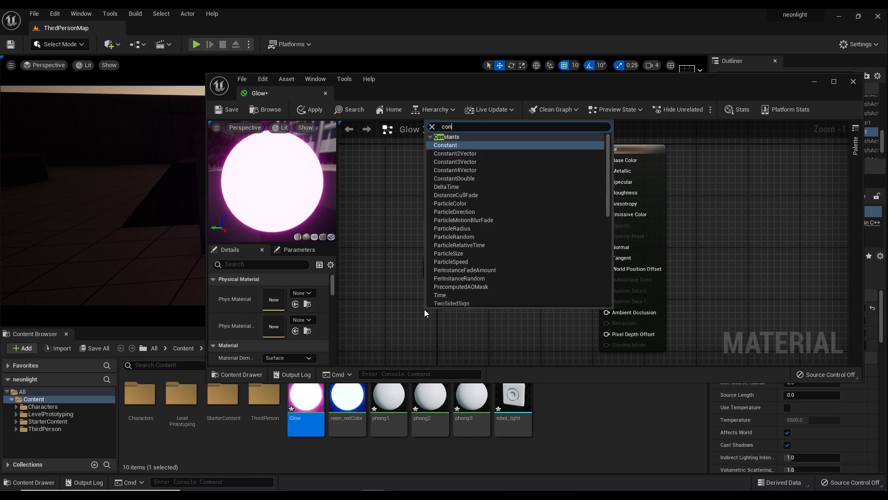
{"action": "left_click", "coordinate": [457, 144]}
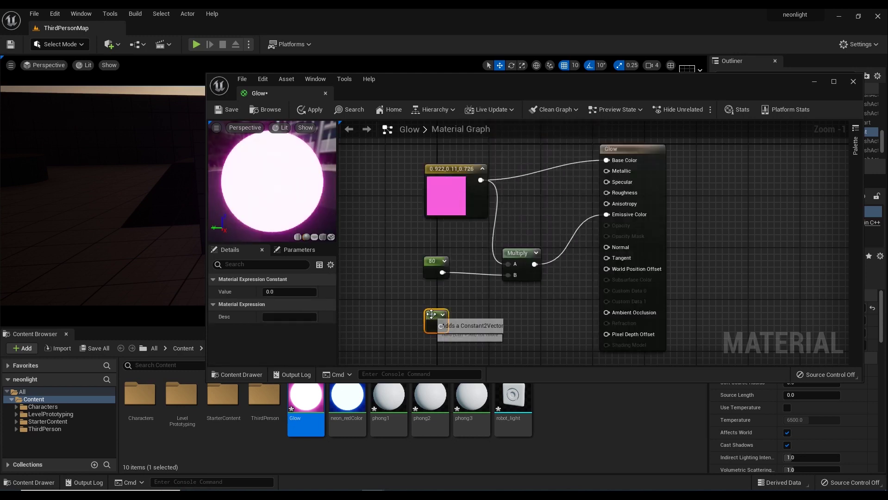
{"action": "left_click_drag", "start_coordinate": [432, 315], "coordinate": [394, 312]}
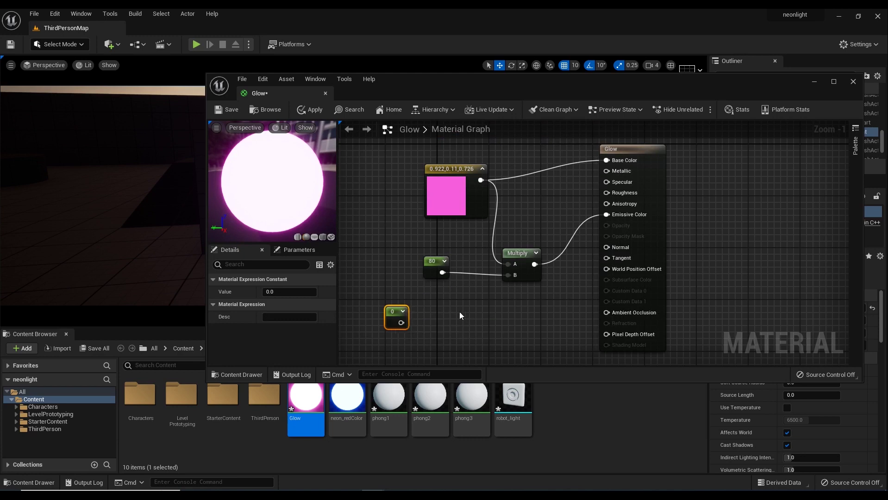
{"action": "left_click", "coordinate": [460, 312]}
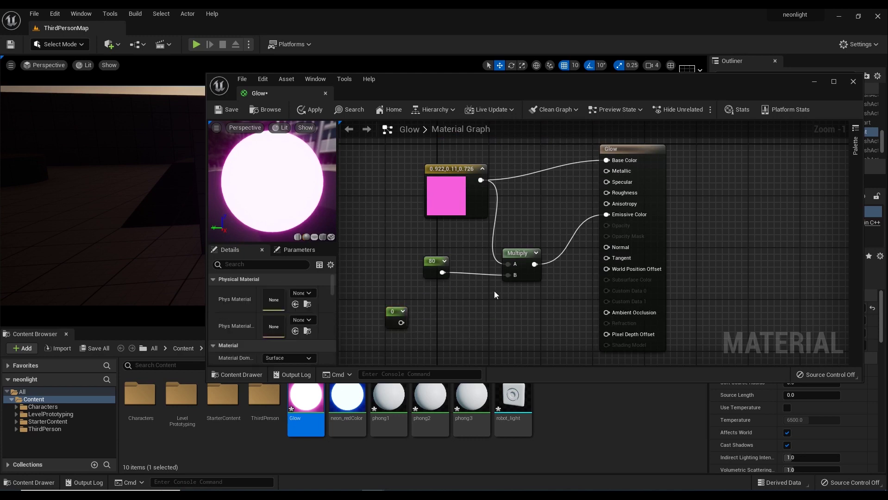
- Add a second Multiply node beside the new Constant node and spread the two nodes apart
{"action": "right_click", "coordinate": [458, 316]}
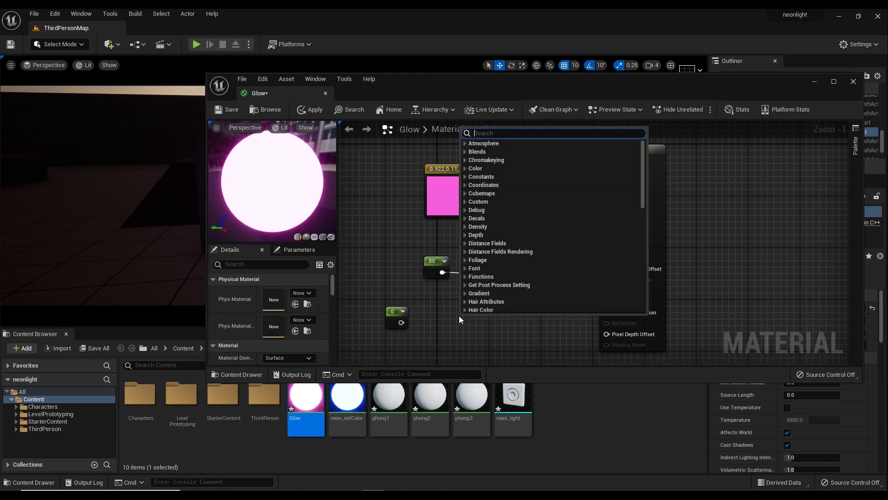
{"action": "type", "text": "muli"}
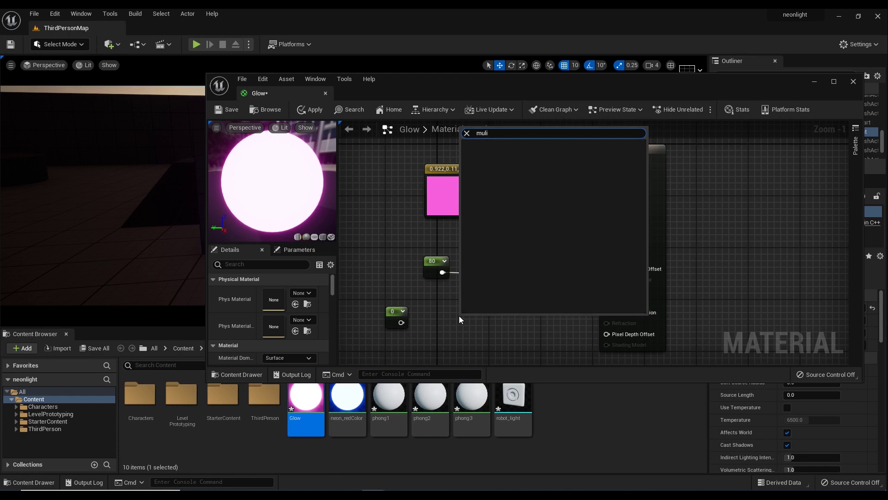
{"action": "key", "text": "BackSpace"}
{"action": "type", "text": "t"}
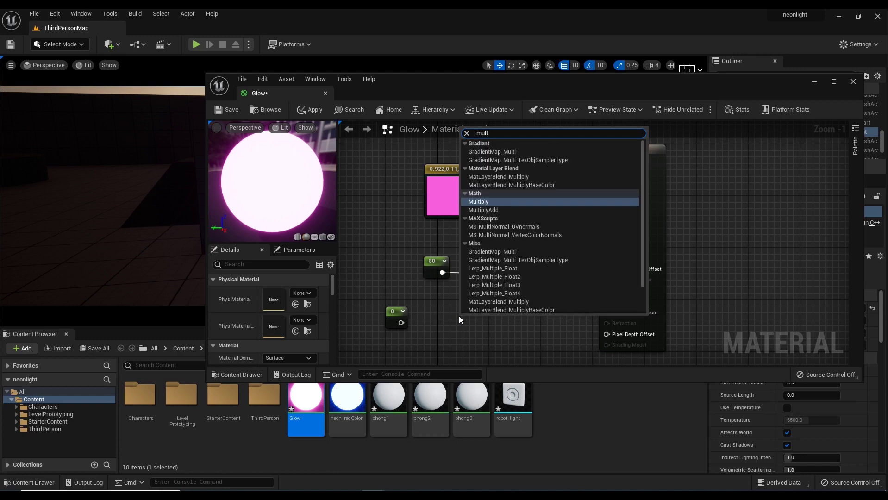
{"action": "left_click", "coordinate": [473, 202]}
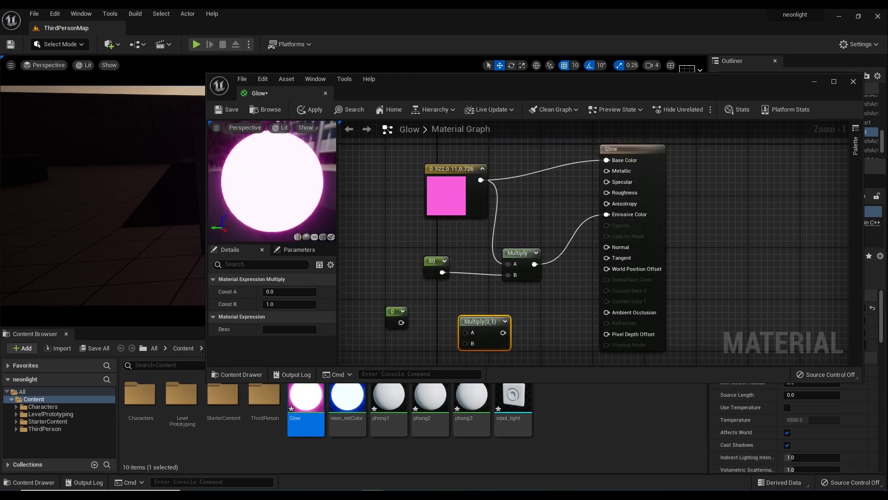
{"action": "left_click_drag", "start_coordinate": [465, 325], "coordinate": [453, 314]}
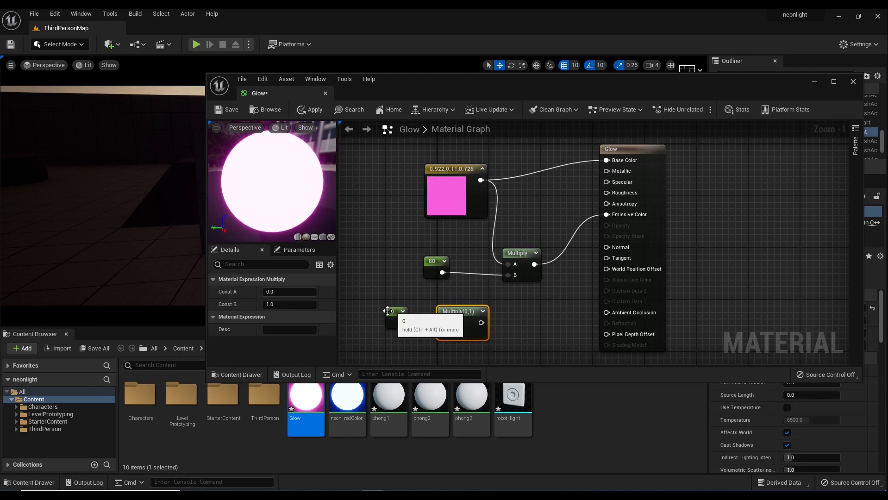
{"action": "left_click_drag", "start_coordinate": [385, 313], "coordinate": [378, 312]}
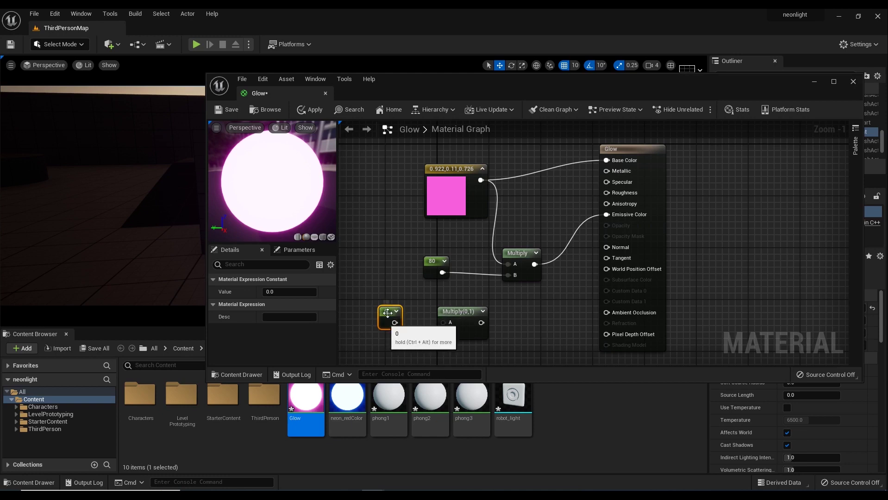
{"action": "left_click", "coordinate": [382, 273]}
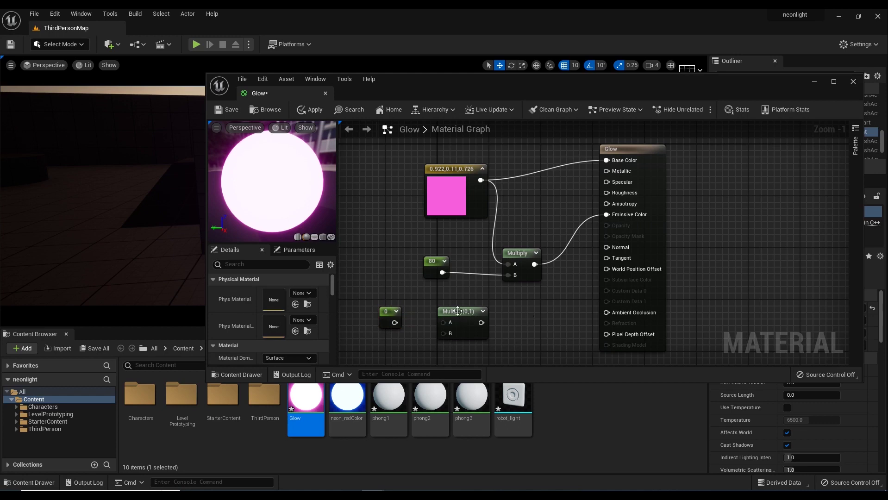
{"action": "left_click_drag", "start_coordinate": [457, 311], "coordinate": [491, 318]}
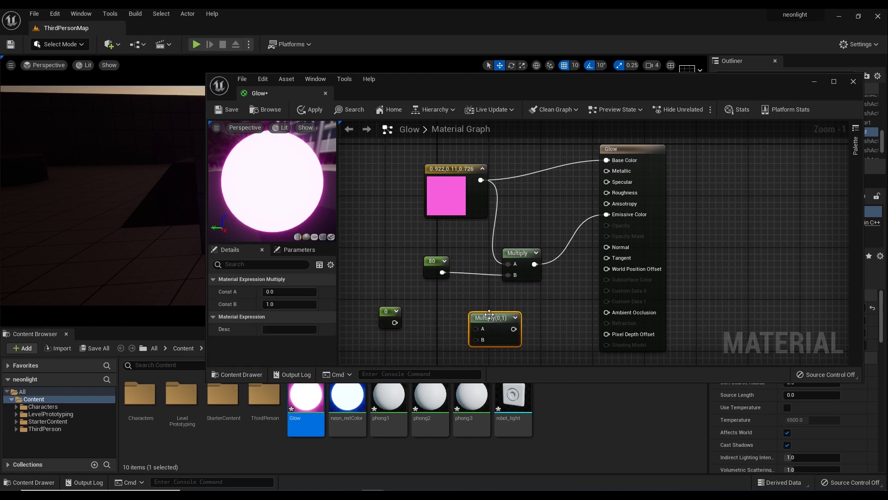
- Add a Time node just above the new Constant node and connect it to the second Multiply's A input
{"action": "right_click", "coordinate": [392, 276]}
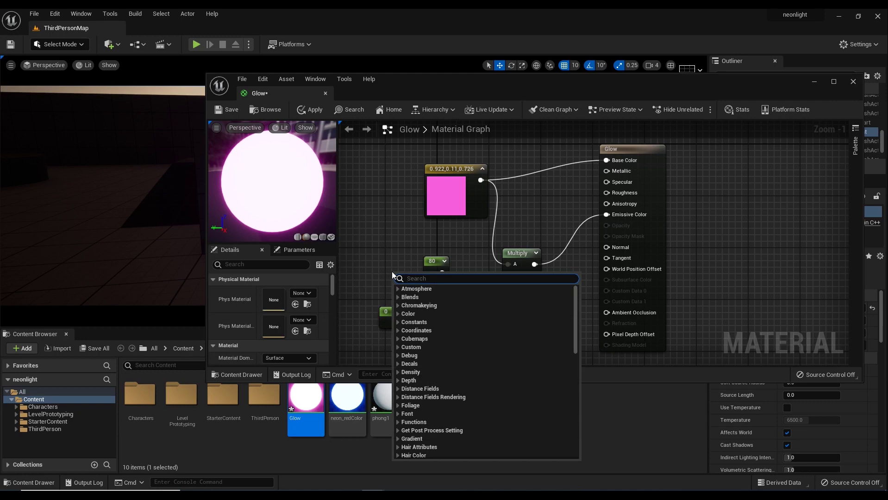
{"action": "type", "text": "time"}
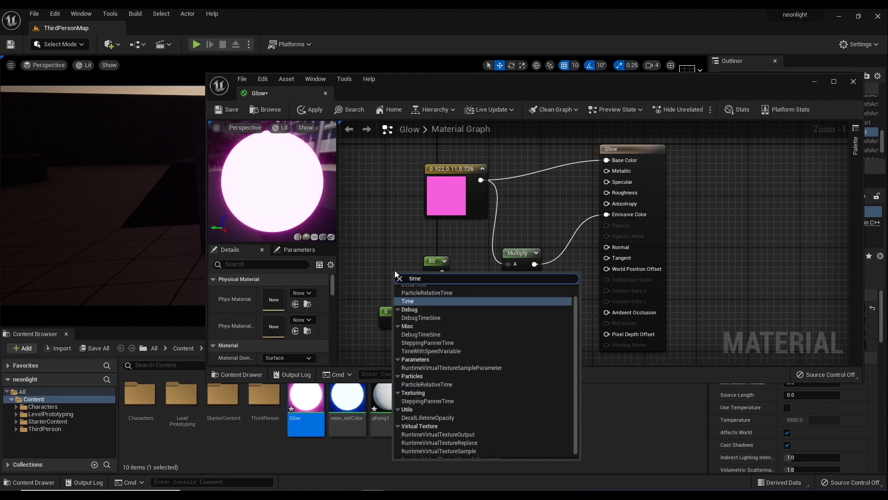
{"action": "left_click", "coordinate": [409, 301]}
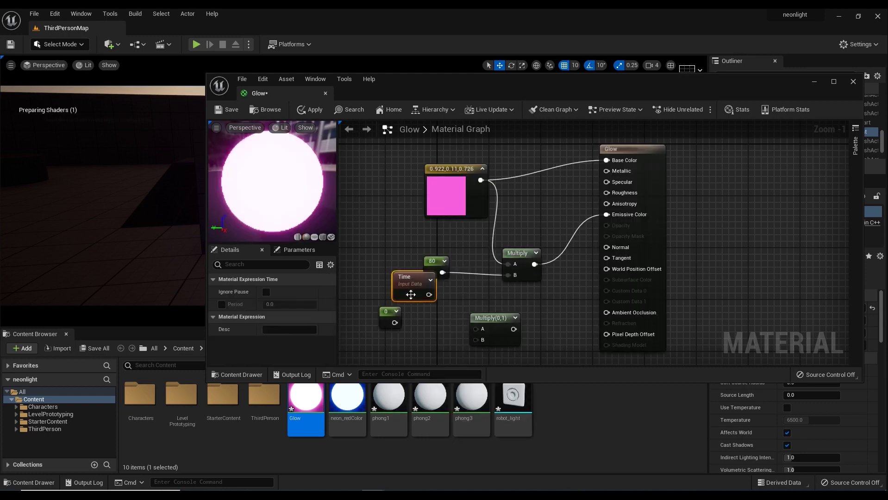
{"action": "left_click", "coordinate": [381, 318]}
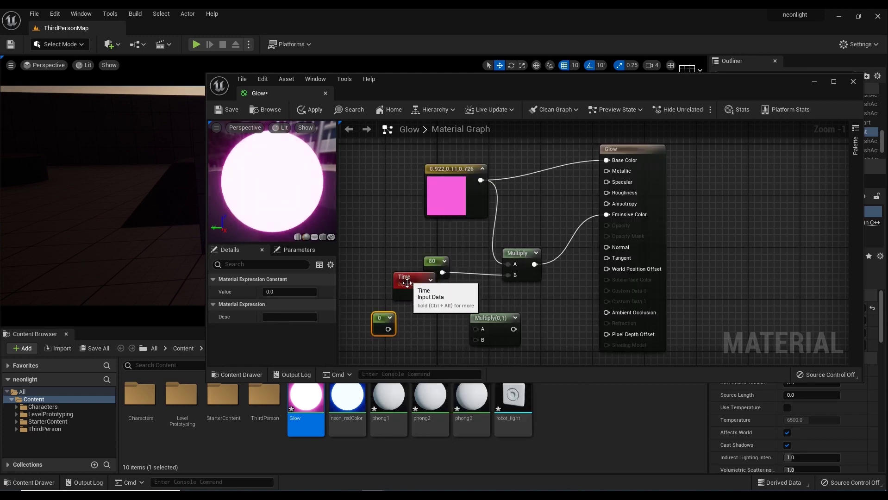
{"action": "left_click_drag", "start_coordinate": [407, 282], "coordinate": [407, 290]}
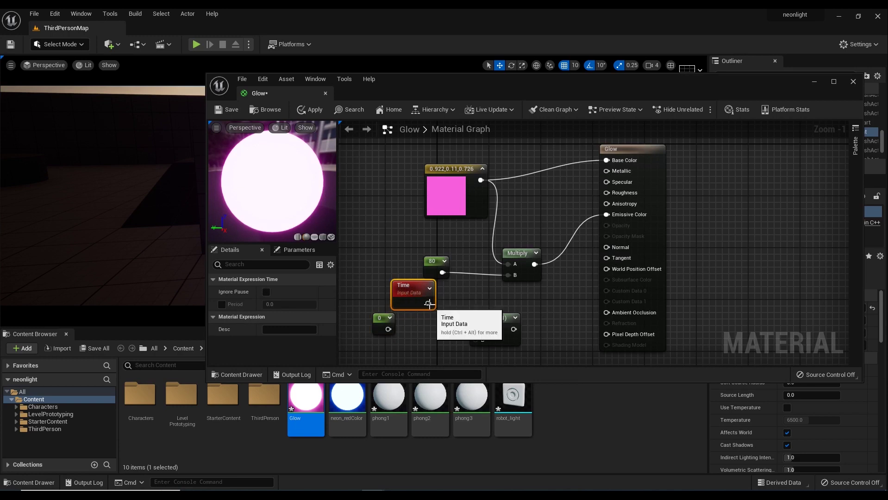
{"action": "left_click_drag", "start_coordinate": [428, 304], "coordinate": [483, 304]}
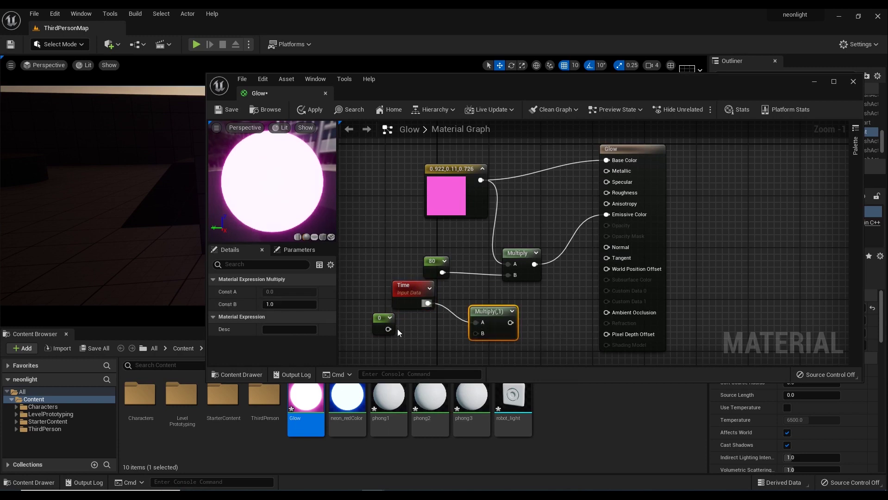
- Connect the new Constant to the lower Multiply's B input and move the Time node and upper Multiply apart from their neighbours
{"action": "left_click_drag", "start_coordinate": [388, 330], "coordinate": [476, 334]}
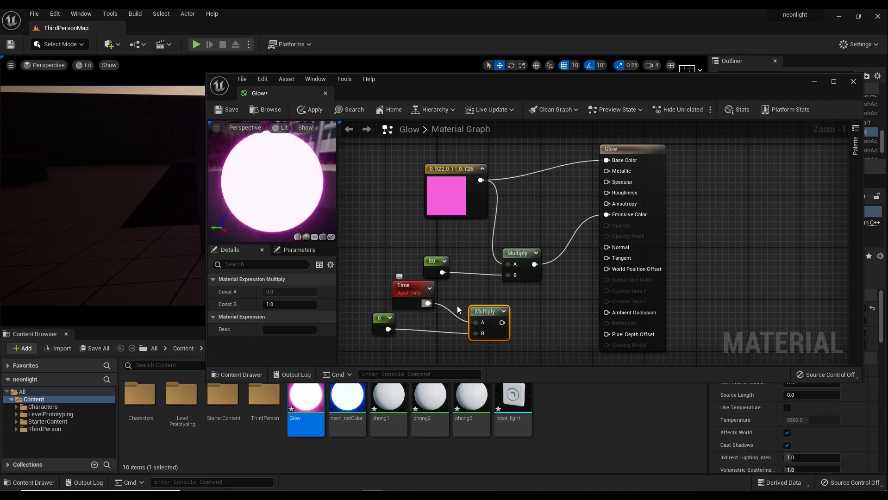
{"action": "left_click_drag", "start_coordinate": [403, 286], "coordinate": [476, 323]}
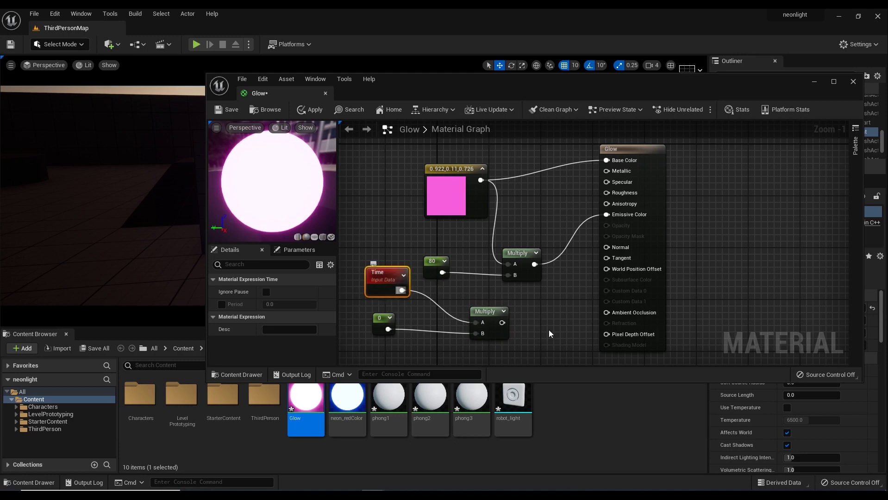
{"action": "left_click", "coordinate": [377, 319]}
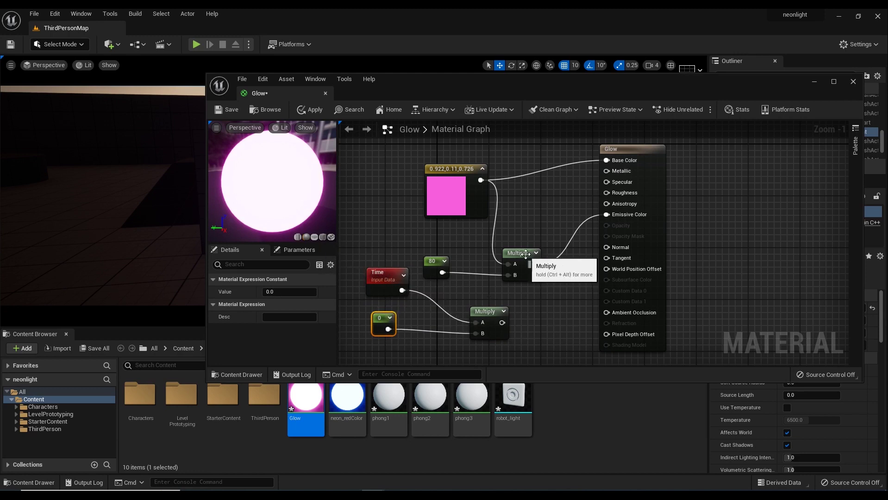
{"action": "left_click_drag", "start_coordinate": [526, 253], "coordinate": [527, 241]}
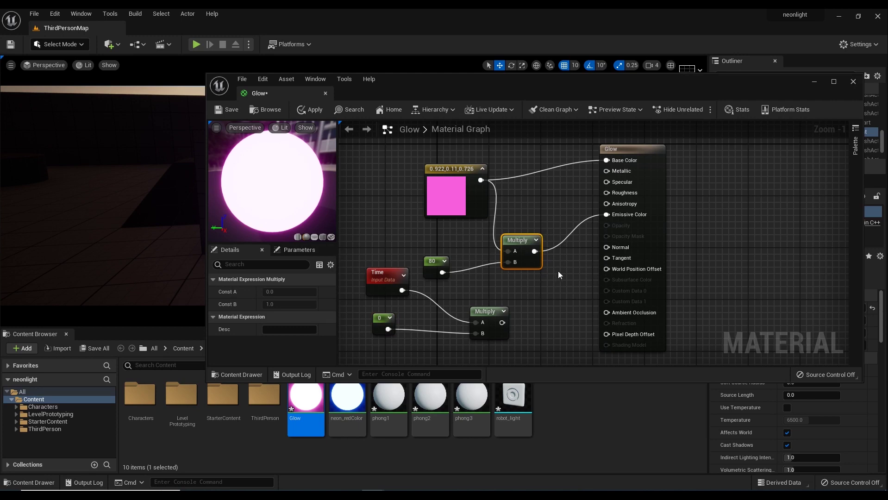
- Add a third Multiply node beside the lower Multiply and move the Glow result node farther away to make room
{"action": "right_click", "coordinate": [540, 298]}
{"action": "type", "text": "multi"}
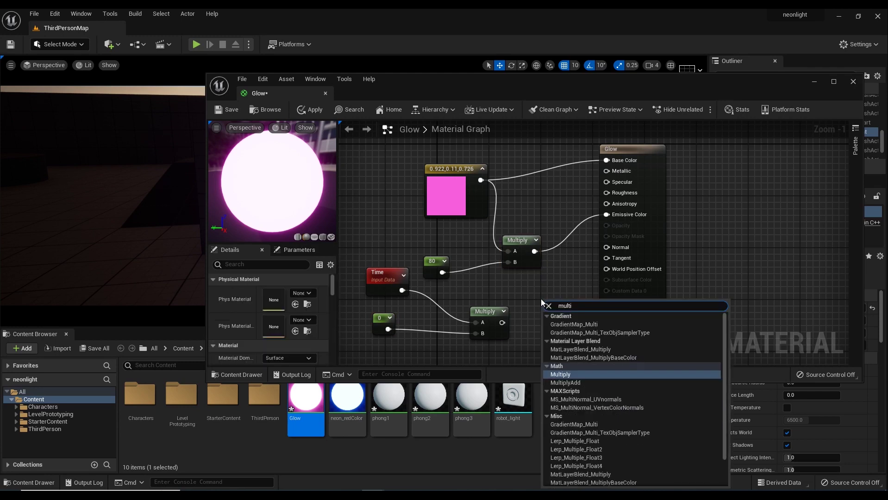
{"action": "type", "text": "p"}
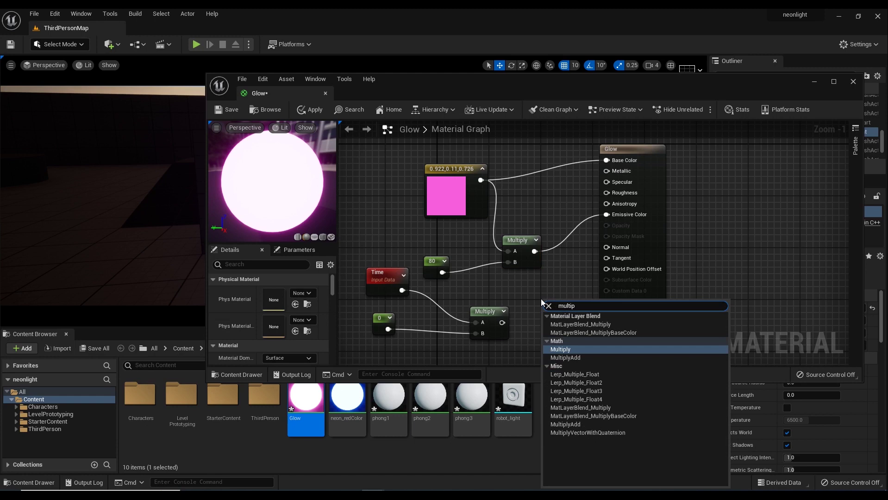
{"action": "left_click", "coordinate": [565, 350]}
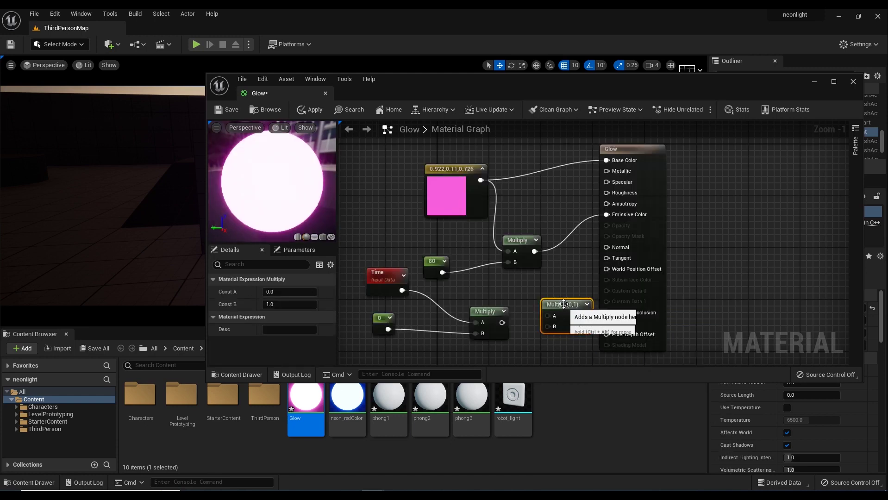
{"action": "left_click_drag", "start_coordinate": [648, 149], "coordinate": [695, 149]}
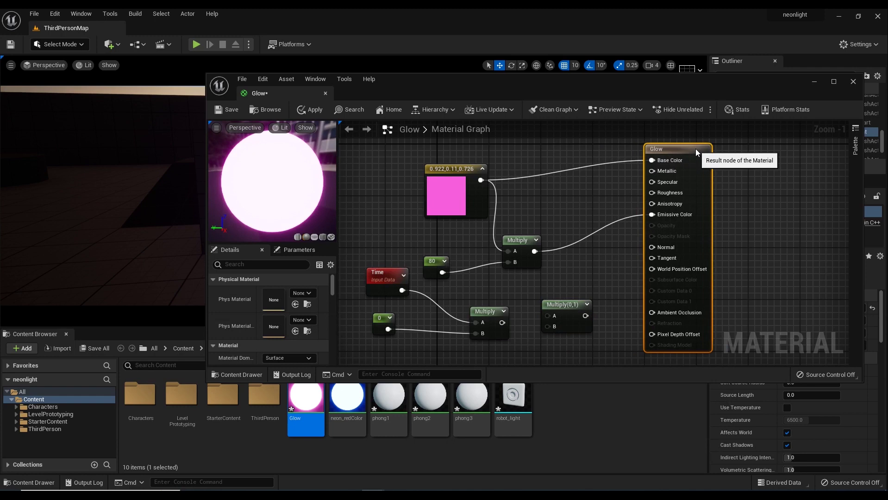
- Break the link between the upper Multiply and the Glow result node's Emissive Color input
{"action": "right_click", "coordinate": [685, 215]}
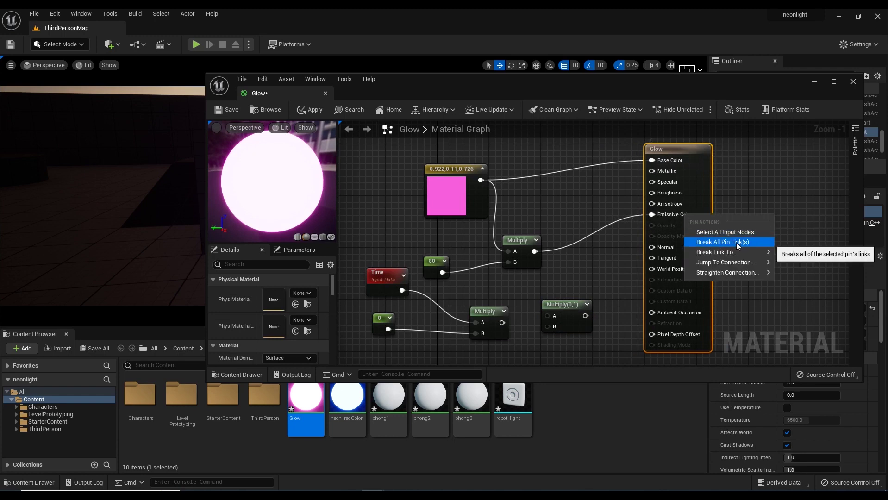
{"action": "mouse_move", "coordinate": [742, 255]}
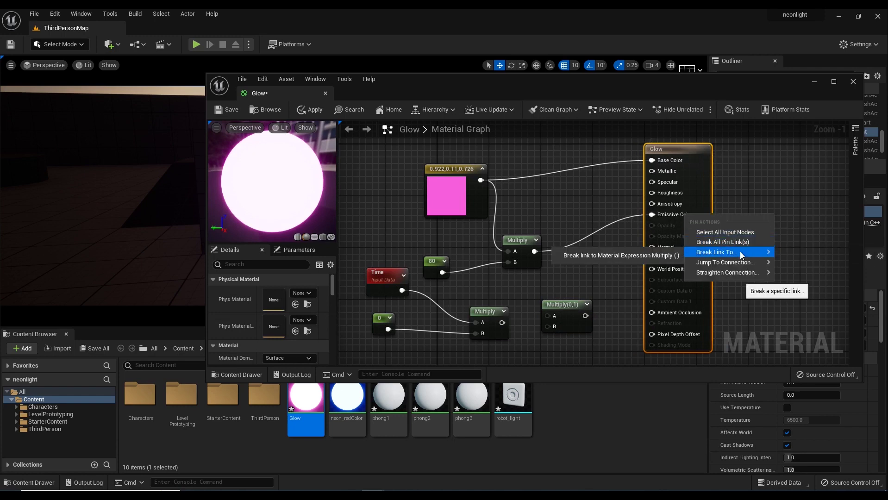
{"action": "left_click", "coordinate": [631, 256]}
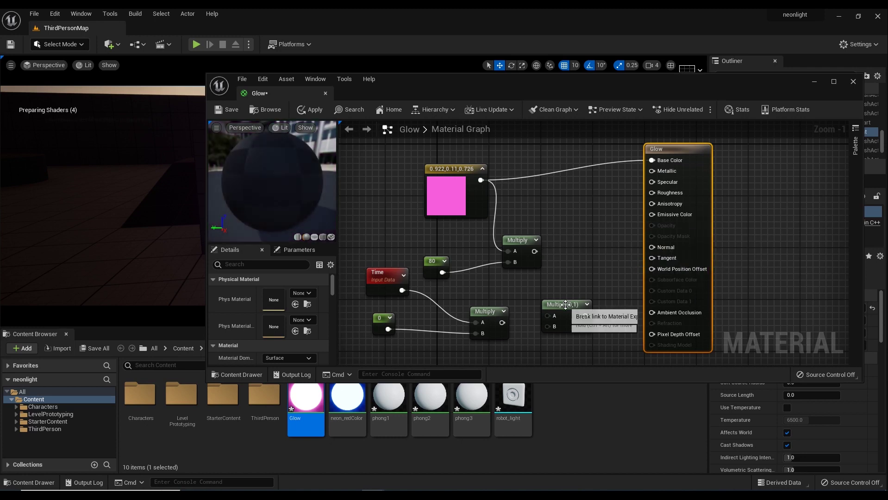
- Insert the third Multiply between the upper Multiply and Glow result node, linking the upper Multiply to A and its output to Emissive Color
{"action": "left_click_drag", "start_coordinate": [568, 306], "coordinate": [593, 248]}
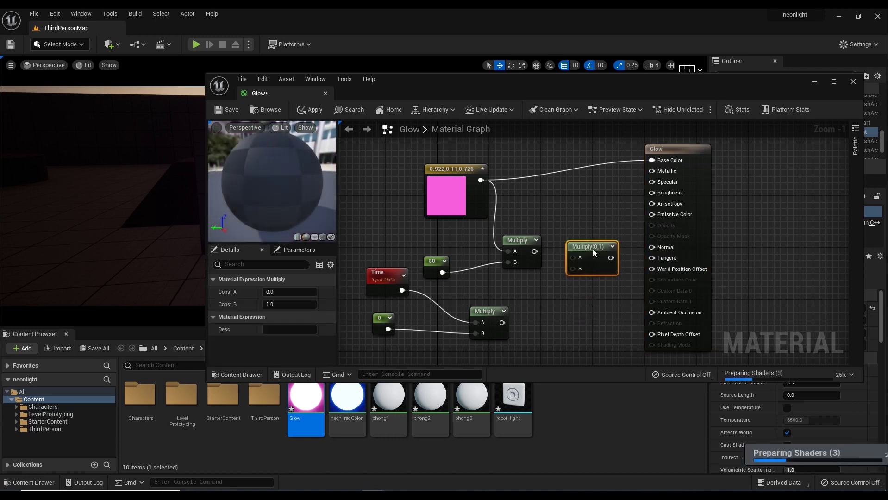
{"action": "left_click_drag", "start_coordinate": [535, 252], "coordinate": [576, 256]}
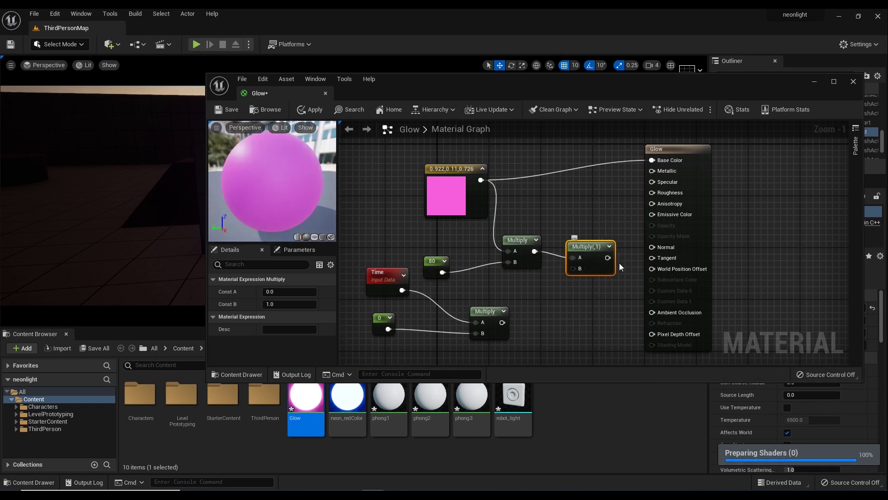
{"action": "left_click_drag", "start_coordinate": [608, 258], "coordinate": [652, 214]}
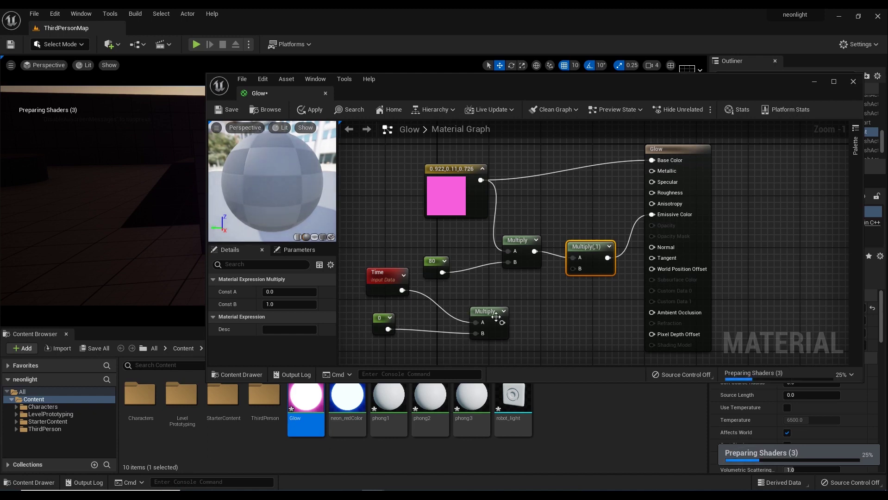
{"action": "left_click", "coordinate": [543, 310]}
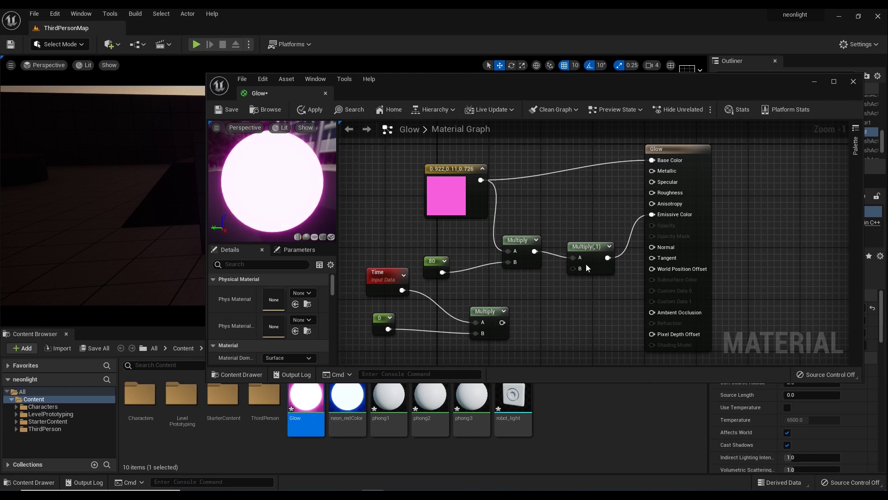
- Add a Sine node beside the lower Multiply and connect that Multiply's output to the Sine input
{"action": "right_click", "coordinate": [551, 308]}
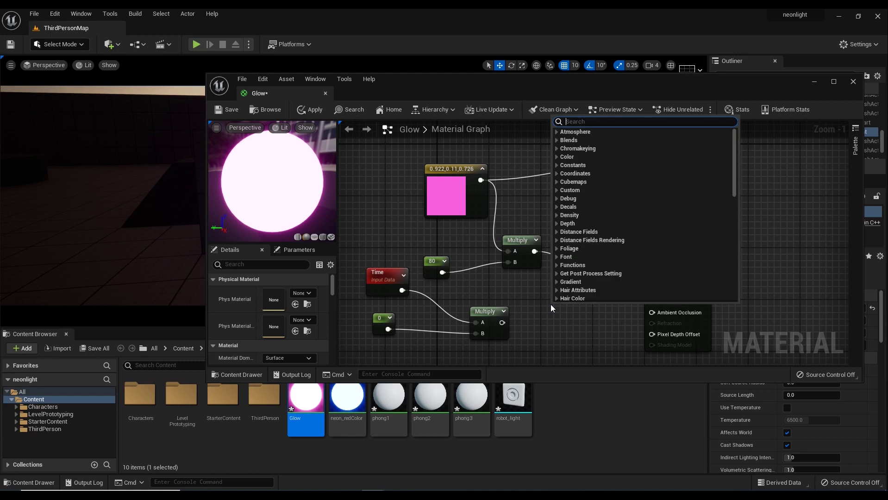
{"action": "type", "text": "sin"}
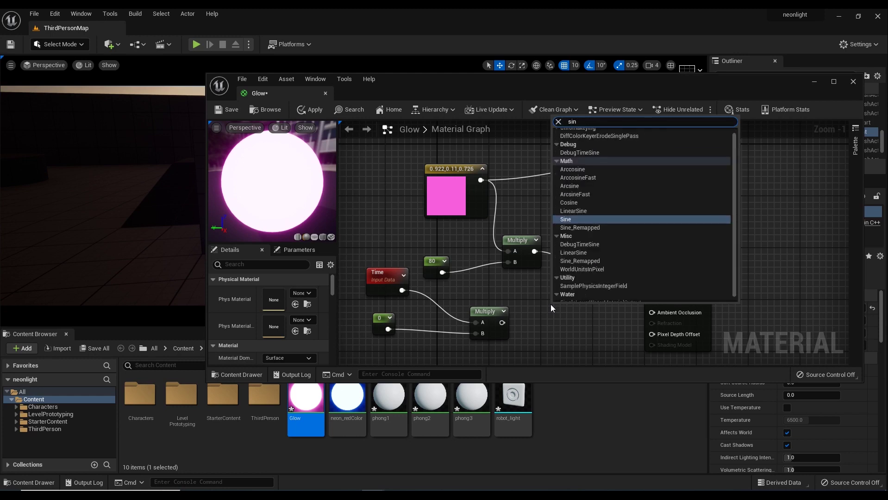
{"action": "type", "text": "e"}
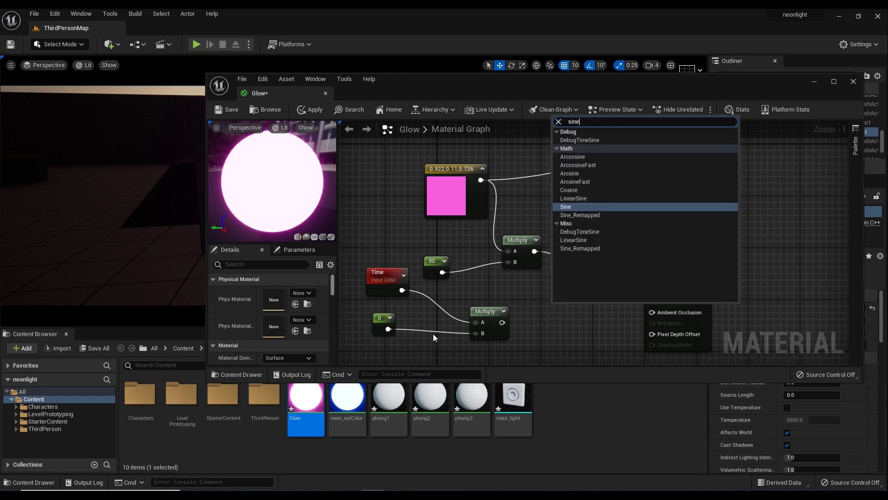
{"action": "left_click", "coordinate": [570, 205]}
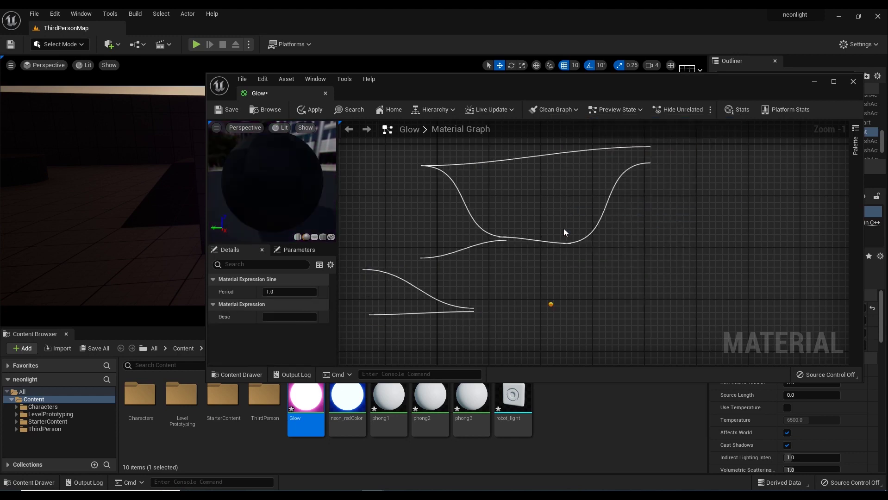
{"action": "left_click_drag", "start_coordinate": [558, 308], "coordinate": [542, 303]}
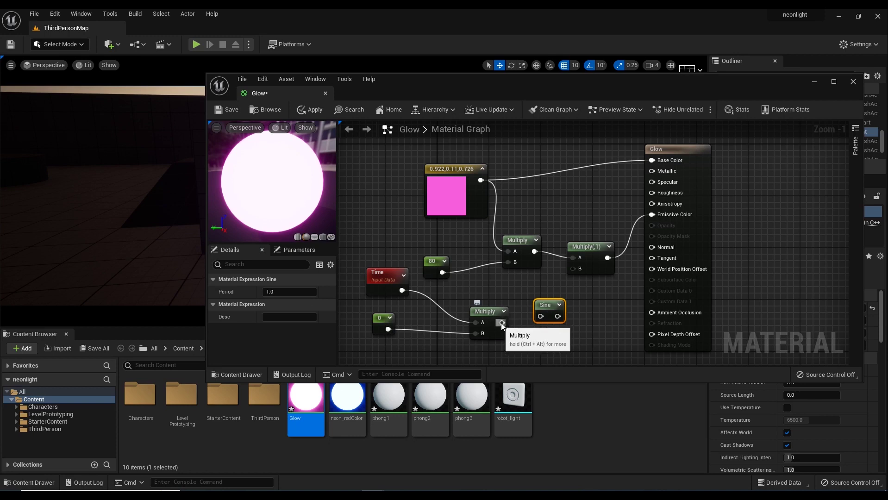
{"action": "left_click_drag", "start_coordinate": [540, 317], "coordinate": [502, 323]}
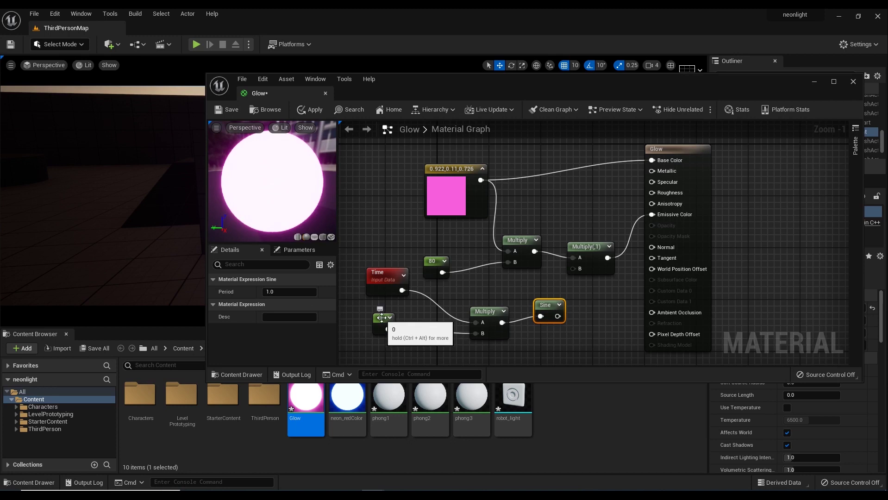
{"action": "left_click_drag", "start_coordinate": [388, 330], "coordinate": [476, 334]}
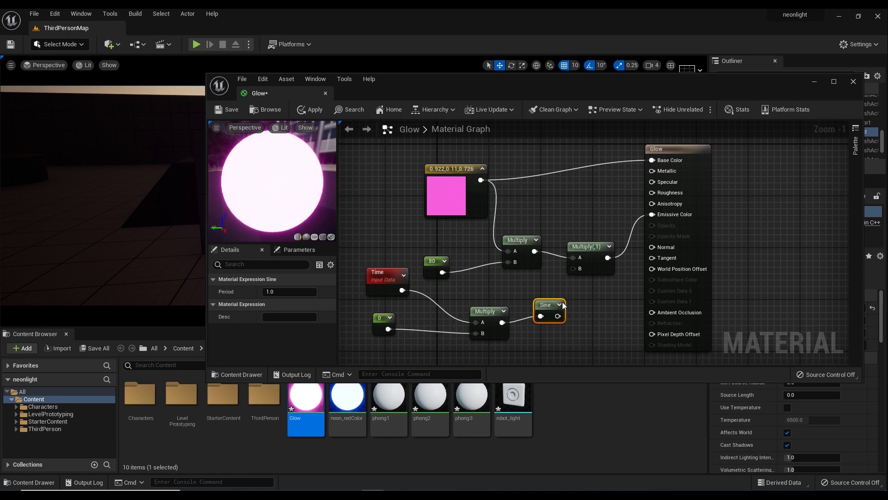
- Try a value of 1 on the Constant below the Time node and reset it to 0
{"action": "left_click", "coordinate": [386, 315]}
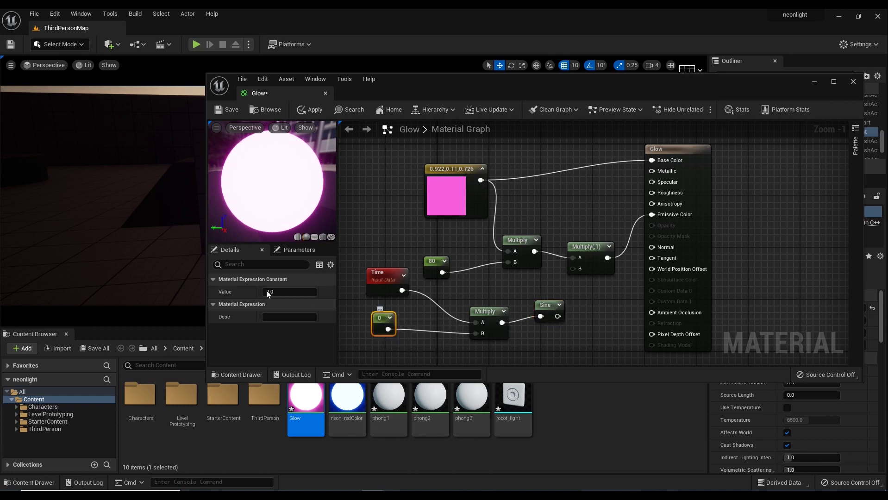
{"action": "left_click", "coordinate": [270, 291]}
{"action": "type", "text": "1"}
{"action": "key", "text": "Return"}
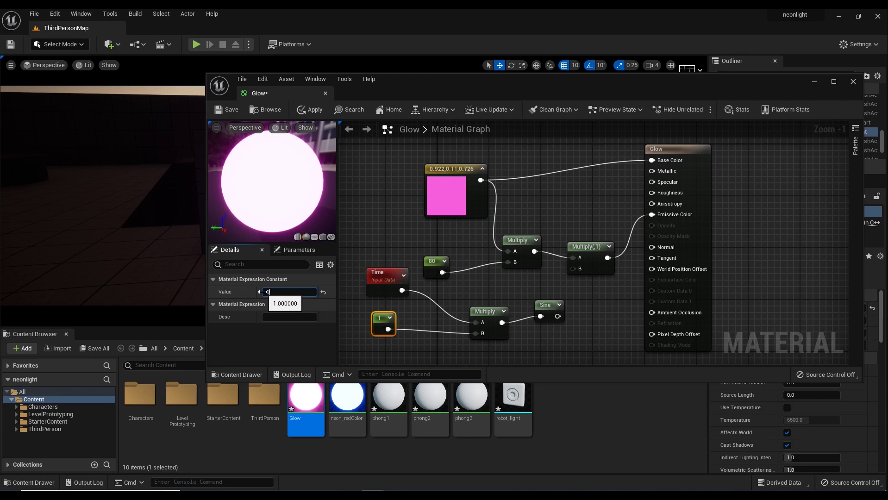
{"action": "type", "text": "0"}
{"action": "key", "text": "Return"}
{"action": "left_click", "coordinate": [585, 331]}
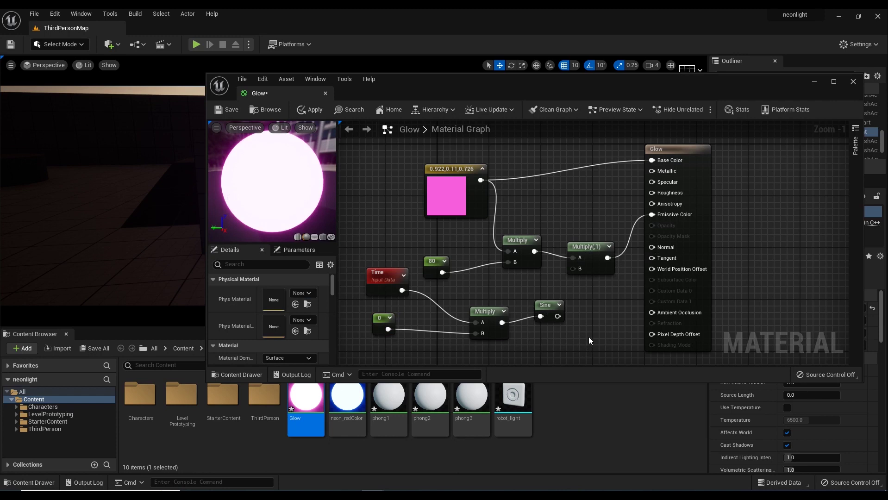
- Add a Frac node after Sine, connecting the Sine output to it and its output to the third Multiply's B input
{"action": "right_click", "coordinate": [588, 337]}
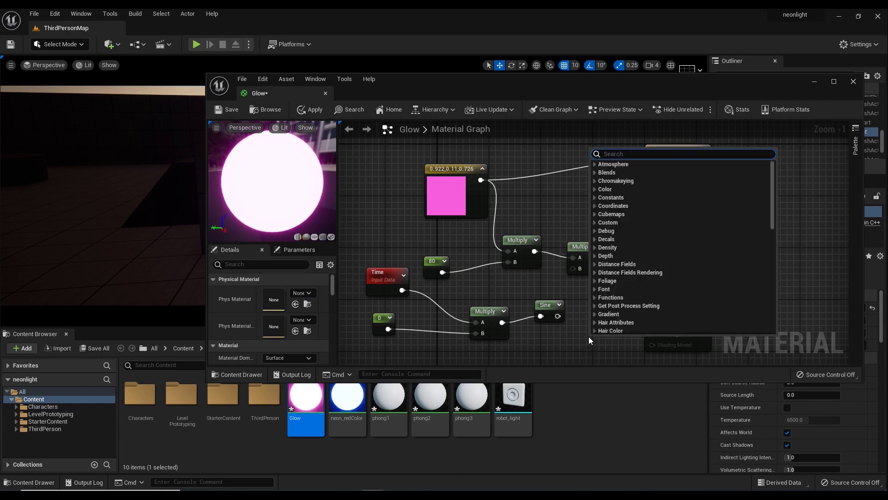
{"action": "type", "text": "frac"}
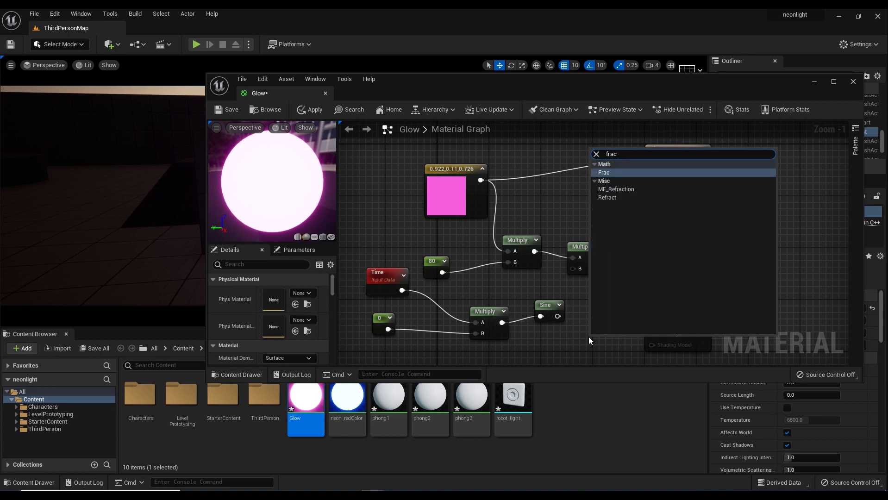
{"action": "left_click", "coordinate": [604, 172]}
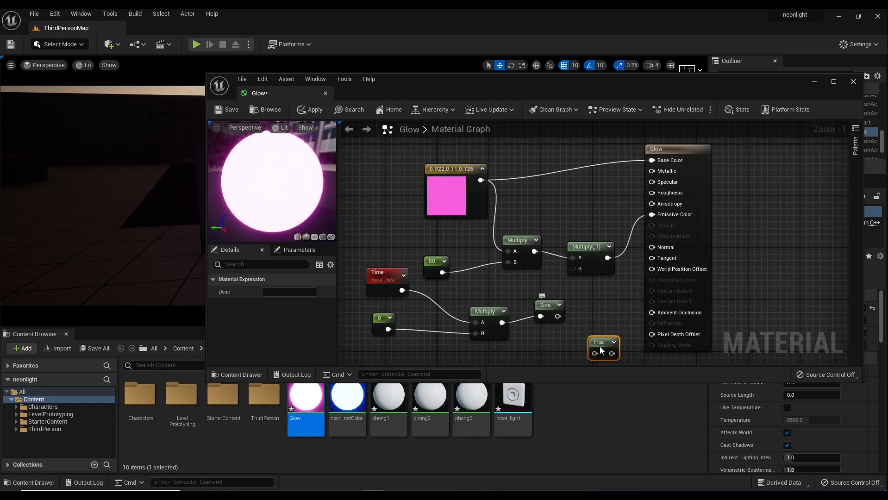
{"action": "left_click_drag", "start_coordinate": [556, 316], "coordinate": [595, 334]}
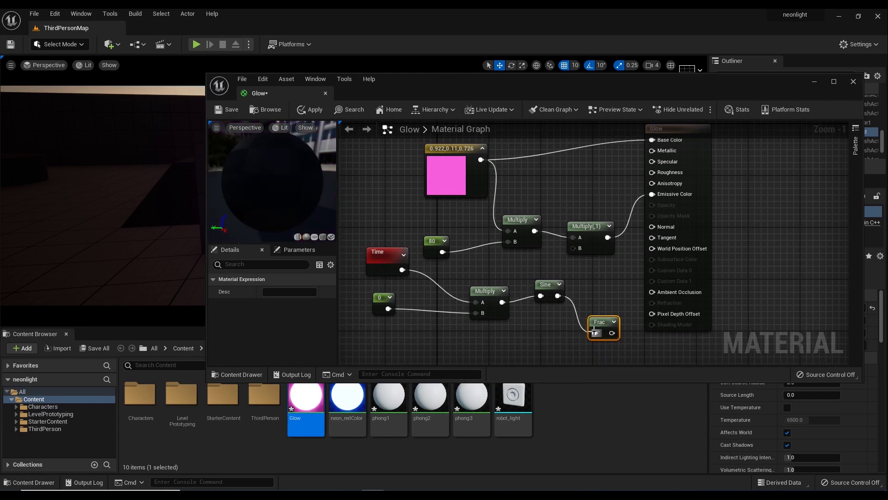
{"action": "left_click_drag", "start_coordinate": [600, 323], "coordinate": [577, 251]}
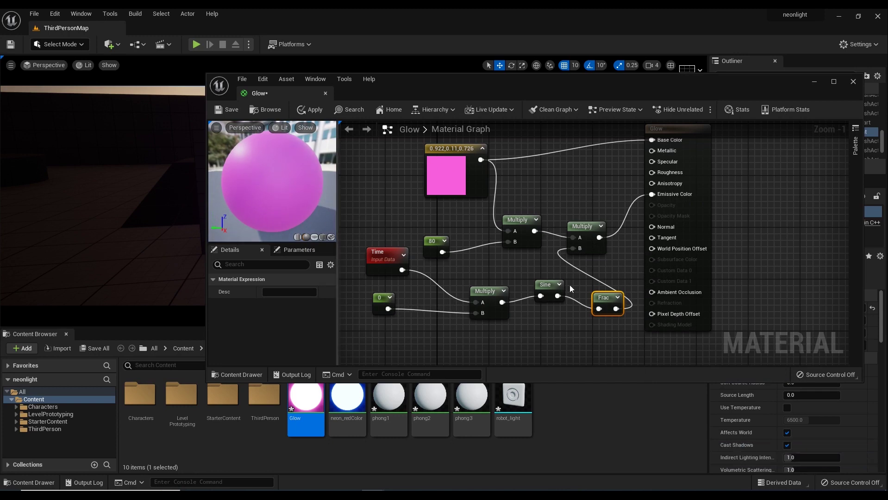
- Set the Constant below the Time node to 1, save the Glow material and minimize its editor
{"action": "left_click", "coordinate": [393, 295]}
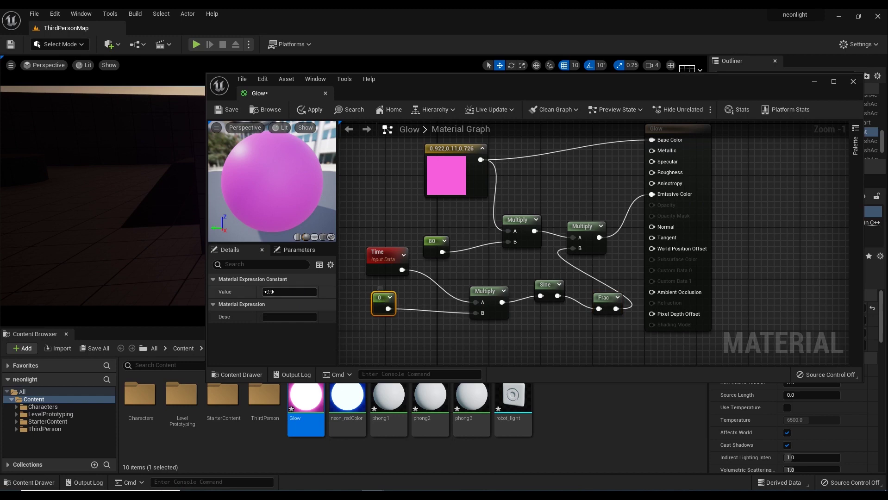
{"action": "left_click", "coordinate": [269, 292]}
{"action": "key", "text": "Return"}
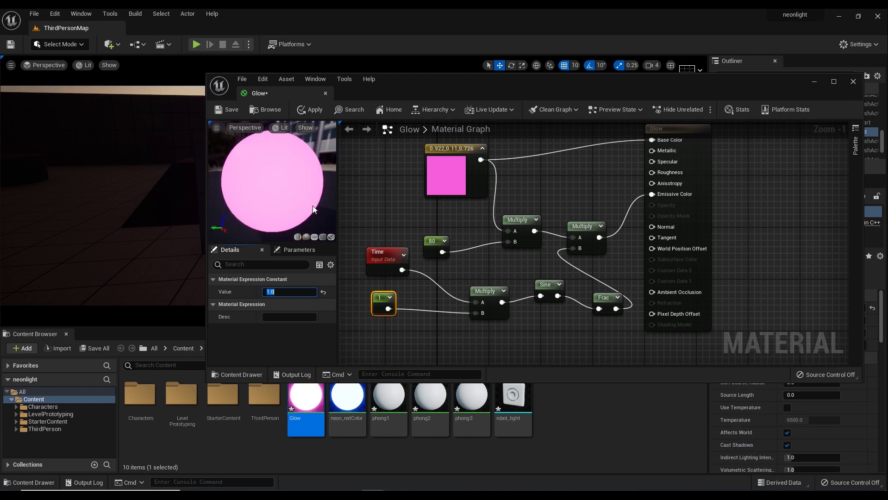
{"action": "left_click", "coordinate": [228, 111]}
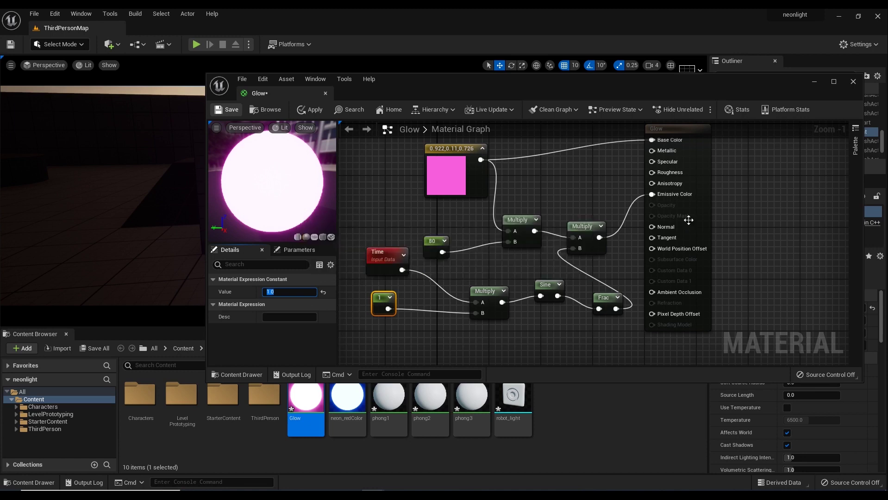
{"action": "left_click", "coordinate": [814, 82]}
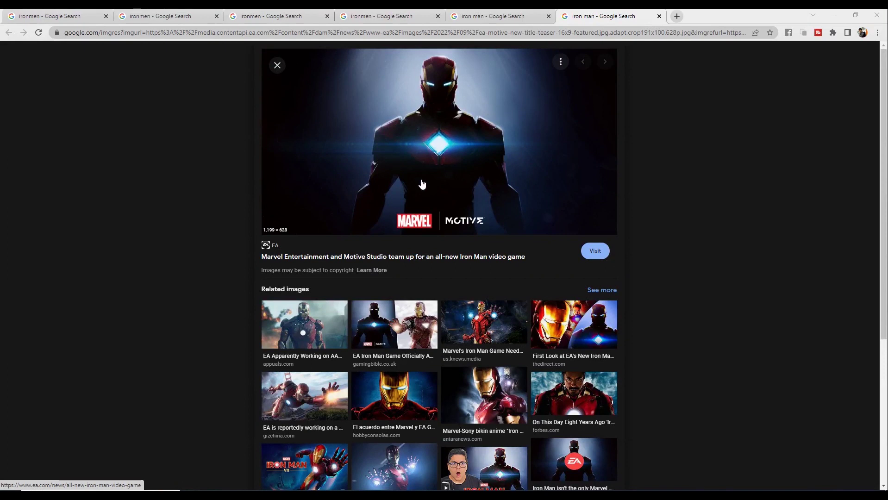
{"action": "left_click", "coordinate": [509, 16]}
{"action": "left_click", "coordinate": [406, 17]}
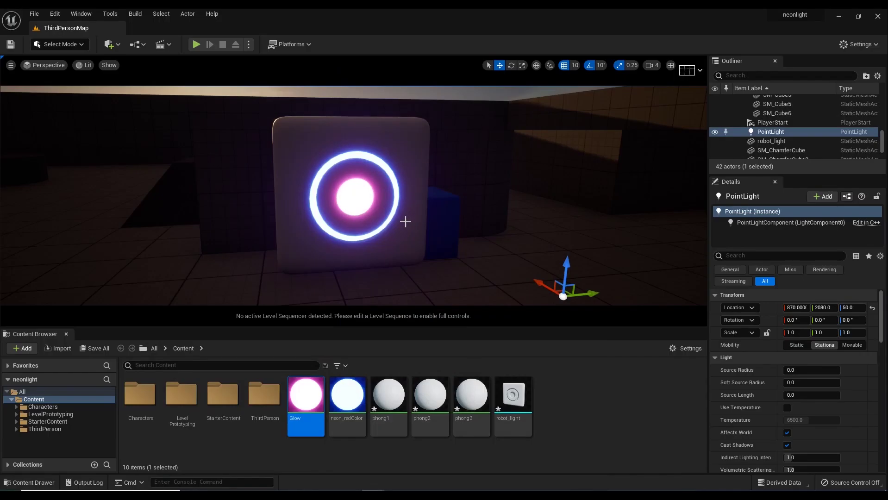
- Play the level and walk the character around the robot_light mesh to examine the animated pink glow
{"action": "key", "text": "alt+p"}
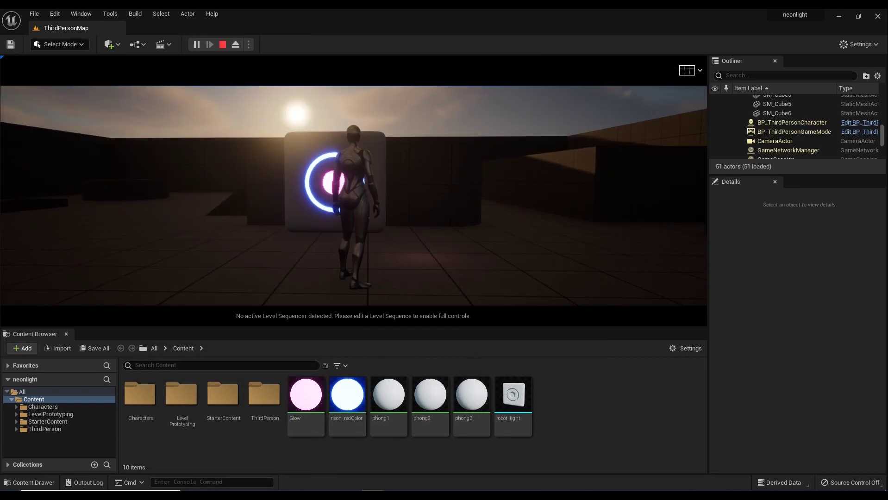
{"action": "key", "text": "s"}
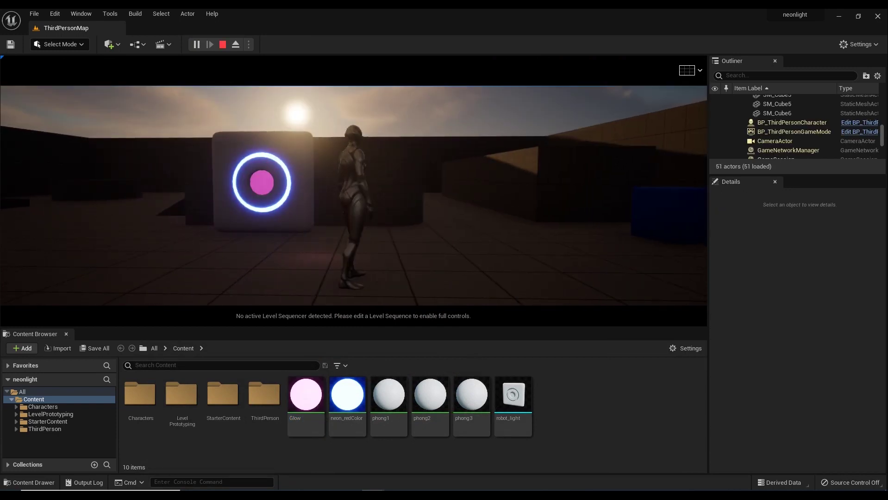
{"action": "key", "text": "w"}
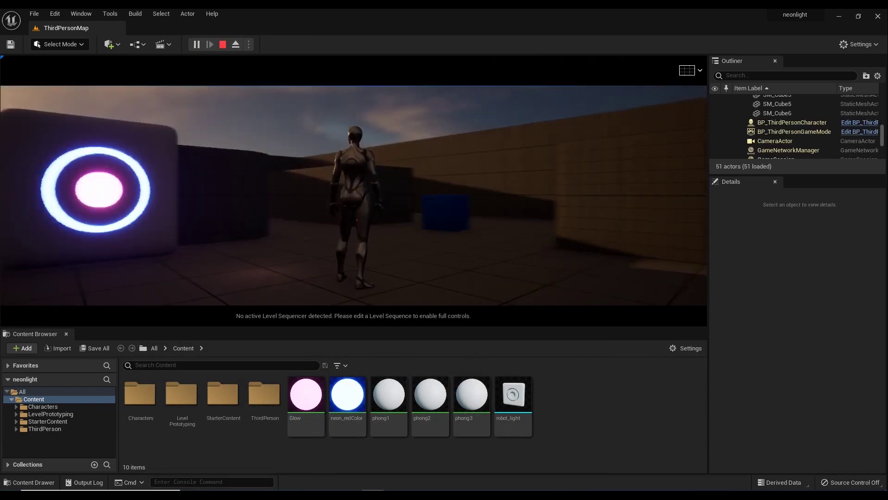
{"action": "key", "text": "d"}
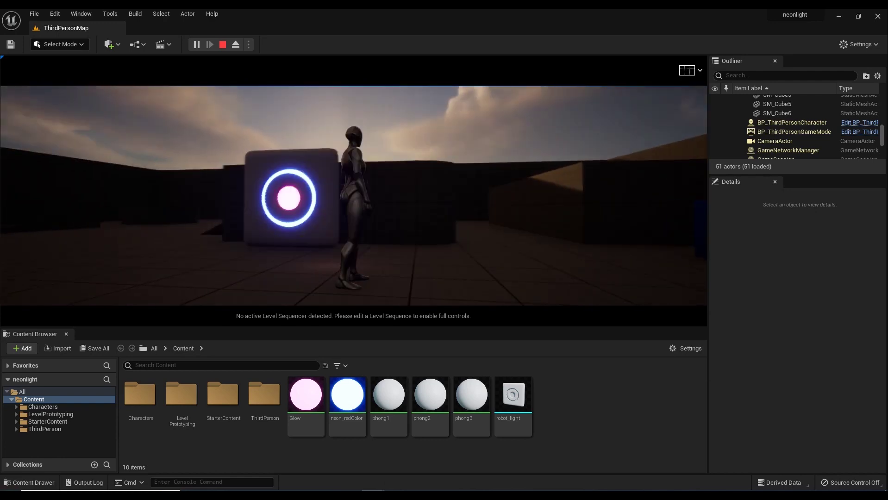